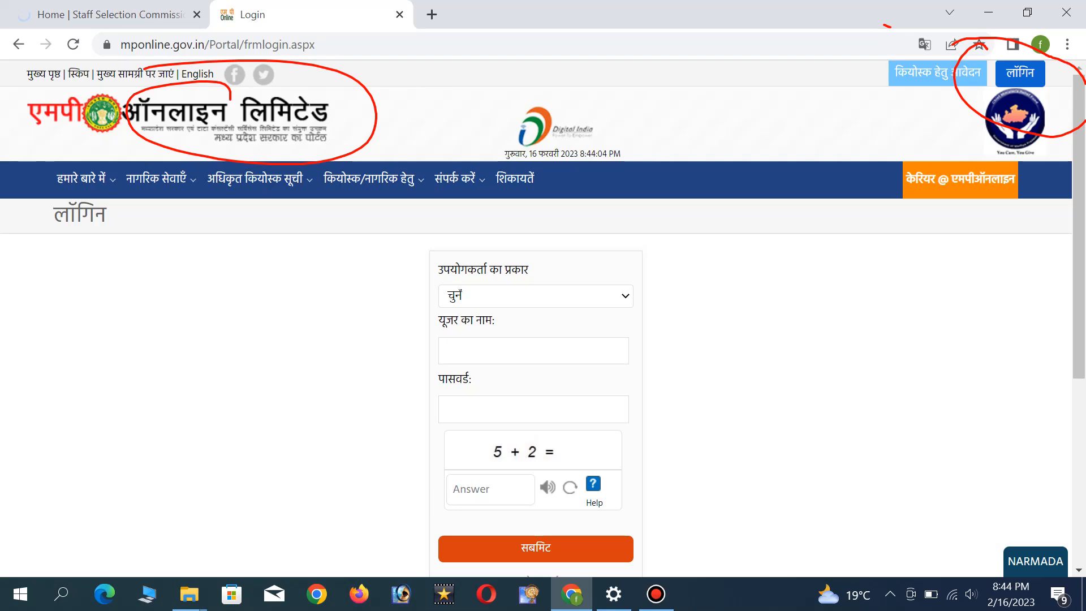
{"action": "left_click", "coordinate": [645, 459]}
{"action": "left_click_drag", "start_coordinate": [458, 288], "coordinate": [523, 290]}
{"action": "left_click_drag", "start_coordinate": [211, 298], "coordinate": [247, 320]}
{"action": "left_click_drag", "start_coordinate": [277, 283], "coordinate": [267, 325]}
{"action": "mouse_move", "coordinate": [333, 291]}
{"action": "left_mouse_down"}
{"action": "mouse_move", "coordinate": [340, 320]}
{"action": "mouse_move", "coordinate": [357, 316]}
{"action": "left_mouse_up"}
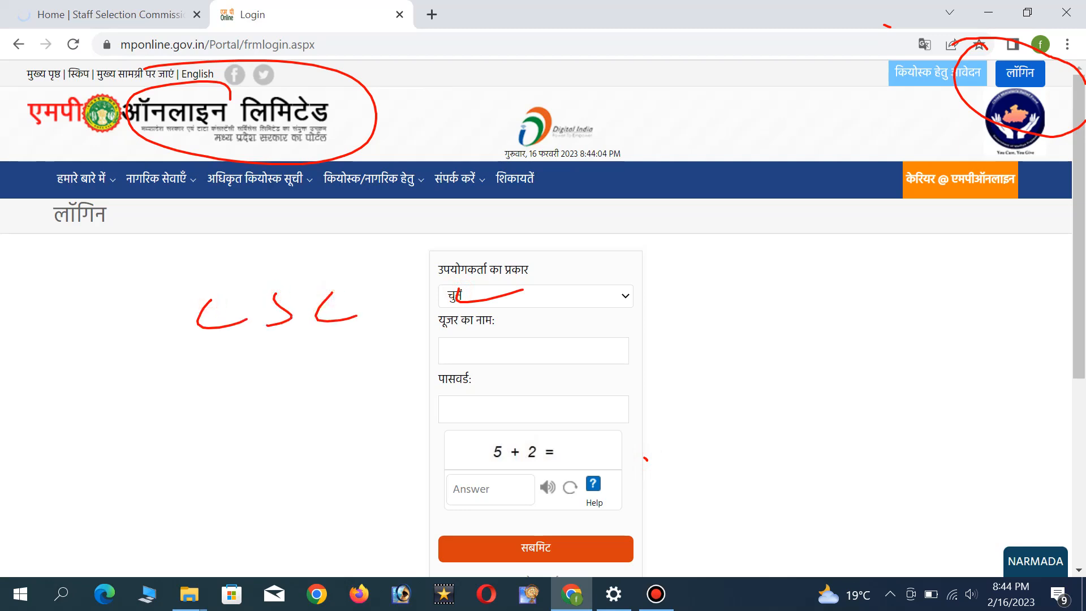
{"action": "left_click_drag", "start_coordinate": [463, 359], "coordinate": [535, 344]}
{"action": "left_click_drag", "start_coordinate": [449, 400], "coordinate": [534, 386]}
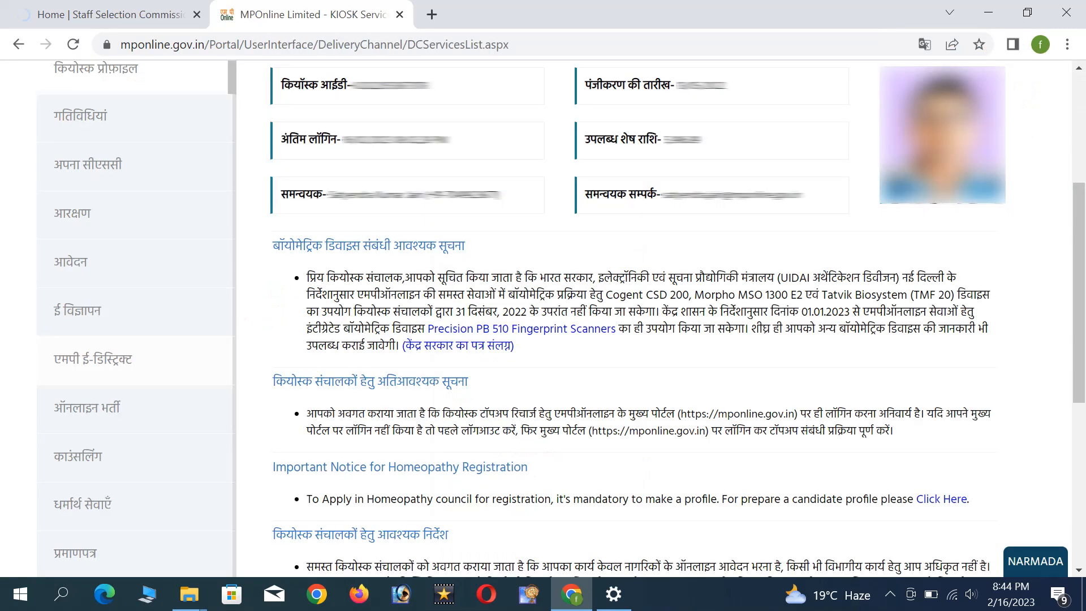
Open the एमपी ई-डिस्ट्रिक्ट kiosk service and its सामान्य प्रशासन department
{"action": "mouse_move", "coordinate": [151, 343]}
{"action": "left_mouse_down"}
{"action": "mouse_move", "coordinate": [94, 334]}
{"action": "mouse_move", "coordinate": [93, 402]}
{"action": "mouse_move", "coordinate": [160, 338]}
{"action": "mouse_move", "coordinate": [161, 366]}
{"action": "mouse_move", "coordinate": [282, 318]}
{"action": "left_mouse_up"}
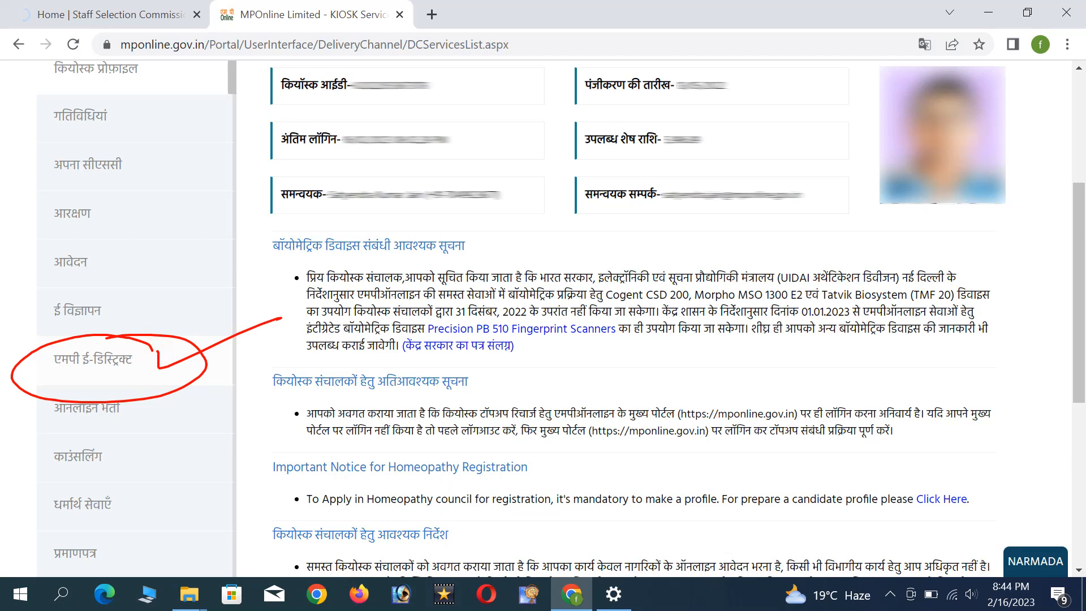
{"action": "left_click_drag", "start_coordinate": [119, 347], "coordinate": [256, 282]}
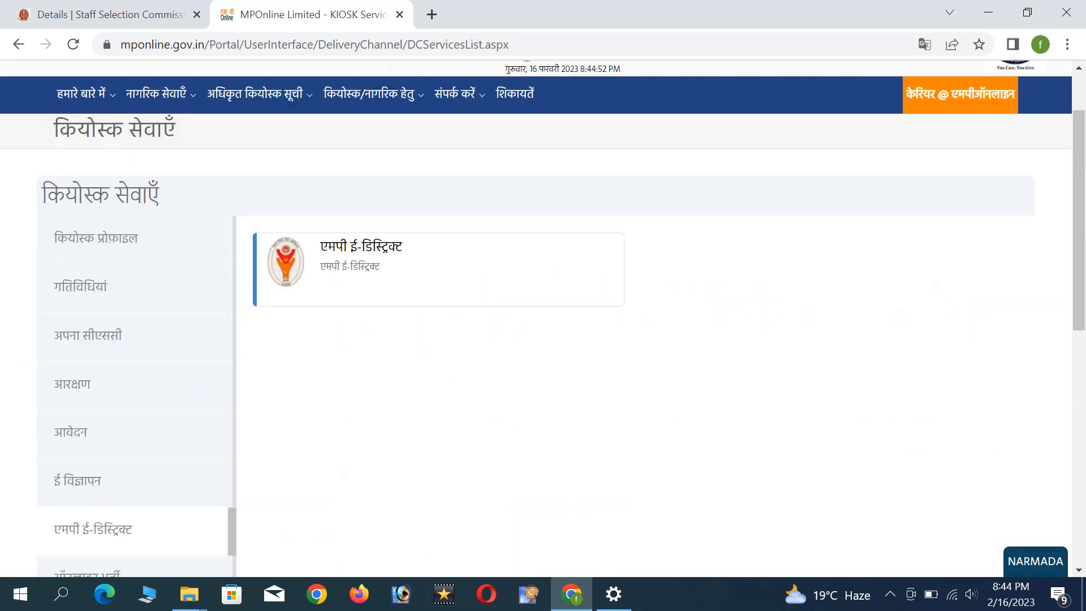
{"action": "mouse_move", "coordinate": [365, 221]}
{"action": "left_mouse_down"}
{"action": "mouse_move", "coordinate": [316, 297]}
{"action": "mouse_move", "coordinate": [367, 213]}
{"action": "left_mouse_up"}
{"action": "left_click_drag", "start_coordinate": [333, 251], "coordinate": [459, 222]}
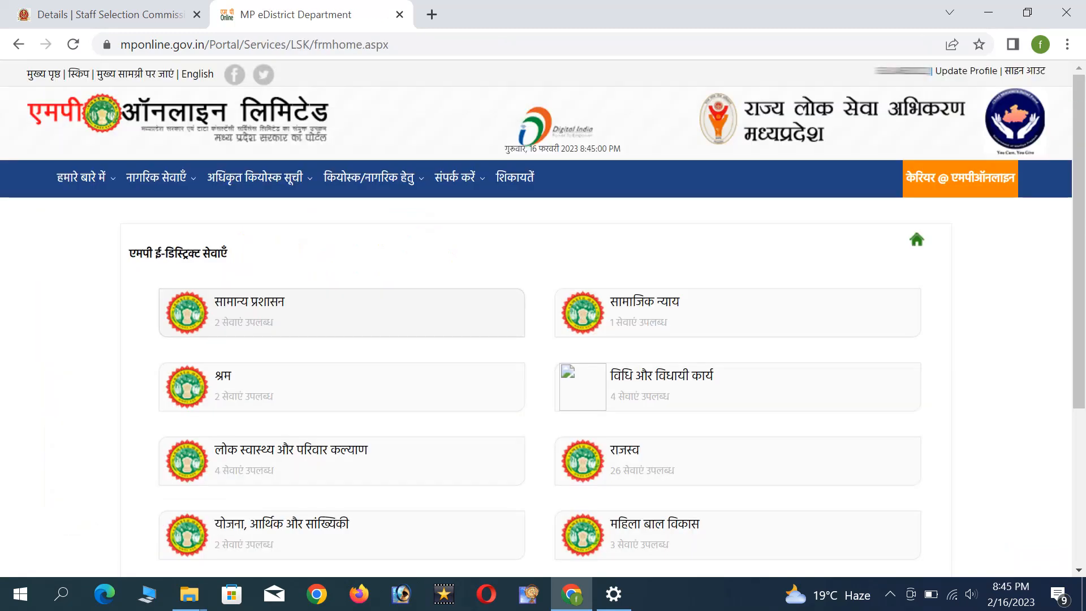
{"action": "mouse_move", "coordinate": [231, 261]}
{"action": "left_mouse_down"}
{"action": "mouse_move", "coordinate": [148, 273]}
{"action": "mouse_move", "coordinate": [142, 334]}
{"action": "mouse_move", "coordinate": [263, 347]}
{"action": "mouse_move", "coordinate": [424, 338]}
{"action": "mouse_move", "coordinate": [371, 262]}
{"action": "mouse_move", "coordinate": [215, 260]}
{"action": "mouse_move", "coordinate": [359, 269]}
{"action": "left_mouse_up"}
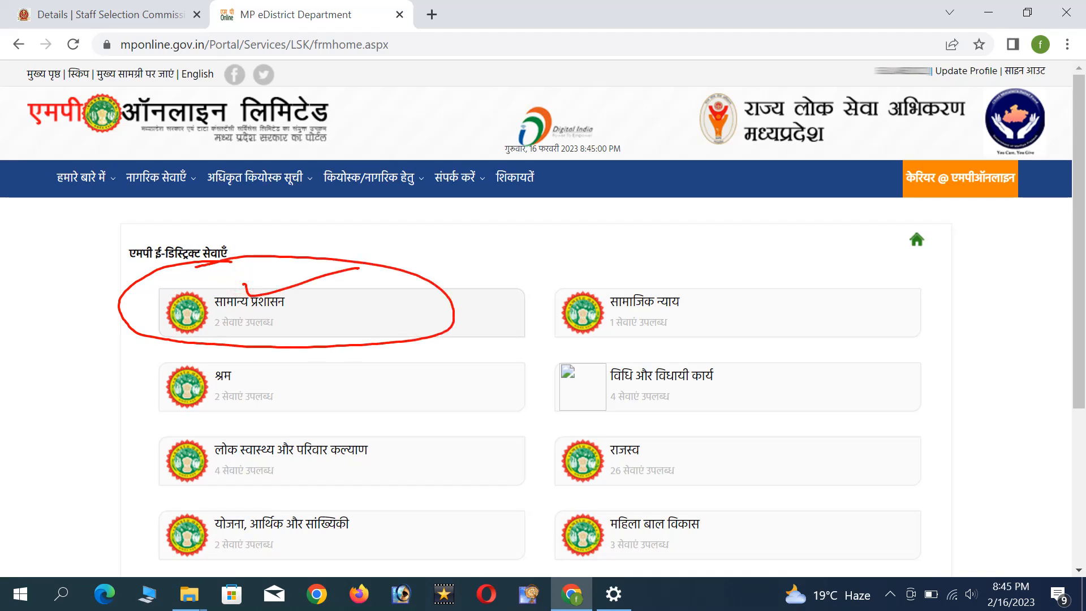
{"action": "left_click_drag", "start_coordinate": [255, 297], "coordinate": [355, 285]}
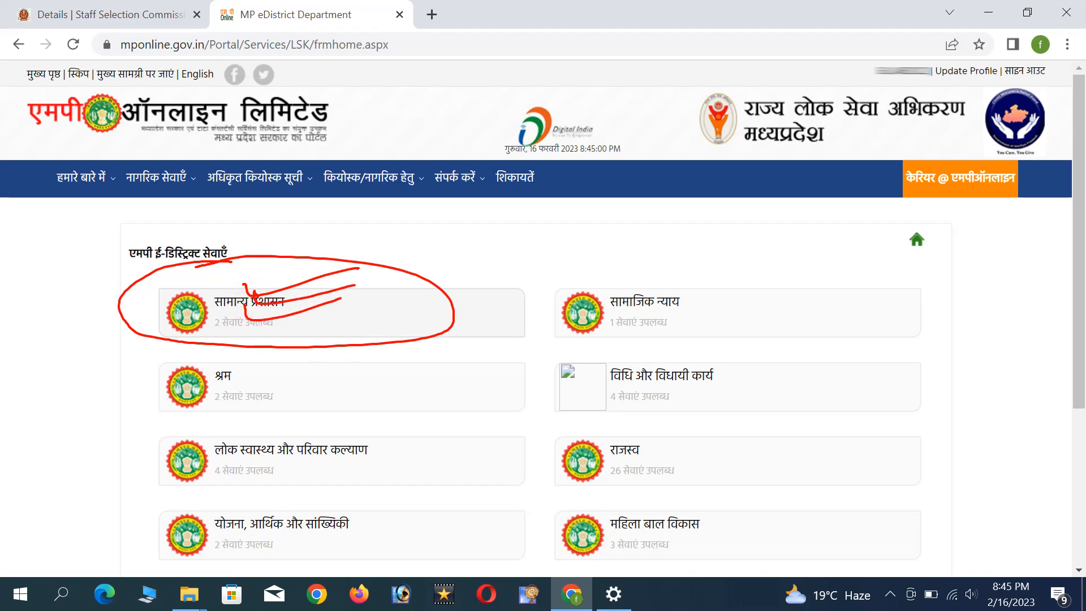
{"action": "left_click", "coordinate": [244, 305]}
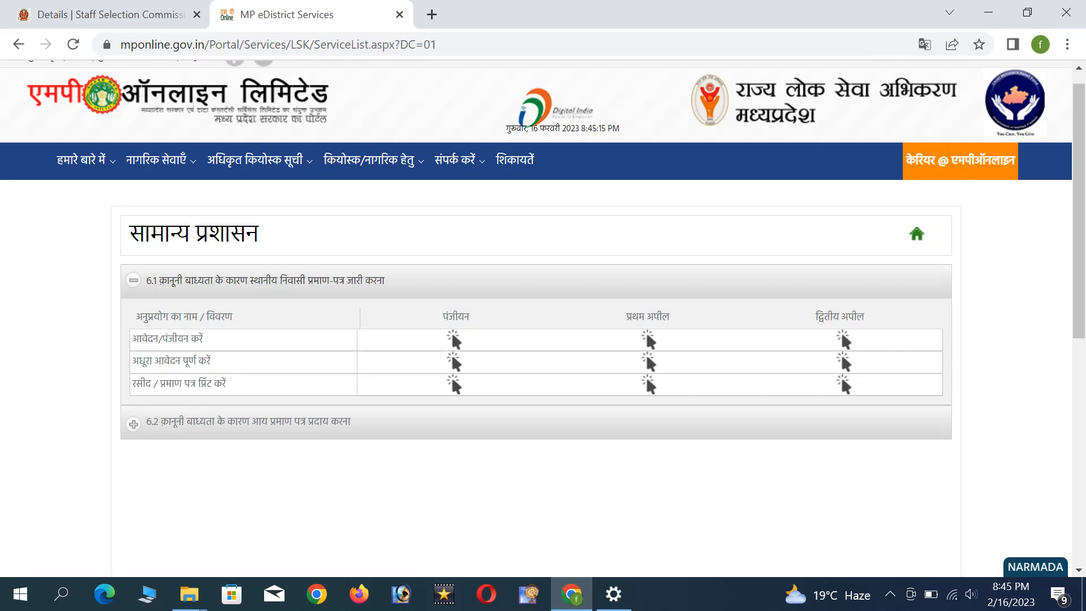
{"action": "mouse_move", "coordinate": [114, 270]}
{"action": "left_mouse_down"}
{"action": "mouse_move", "coordinate": [127, 291]}
{"action": "mouse_move", "coordinate": [199, 256]}
{"action": "left_mouse_up"}
{"action": "left_click_drag", "start_coordinate": [104, 420], "coordinate": [180, 401]}
{"action": "left_click_drag", "start_coordinate": [130, 408], "coordinate": [159, 441]}
{"action": "mouse_move", "coordinate": [124, 251]}
{"action": "left_mouse_down"}
{"action": "mouse_move", "coordinate": [110, 280]}
{"action": "mouse_move", "coordinate": [165, 261]}
{"action": "left_mouse_up"}
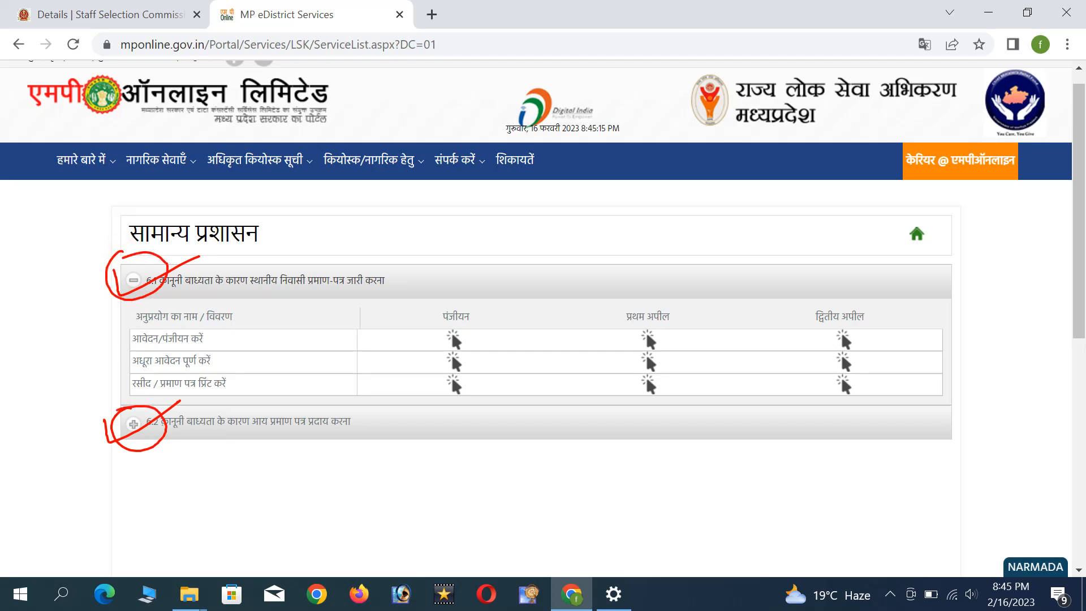
{"action": "left_click_drag", "start_coordinate": [261, 289], "coordinate": [346, 288]}
{"action": "left_click_drag", "start_coordinate": [306, 256], "coordinate": [261, 289]}
{"action": "mouse_move", "coordinate": [264, 407]}
{"action": "left_mouse_down"}
{"action": "mouse_move", "coordinate": [248, 434]}
{"action": "mouse_move", "coordinate": [284, 394]}
{"action": "left_mouse_up"}
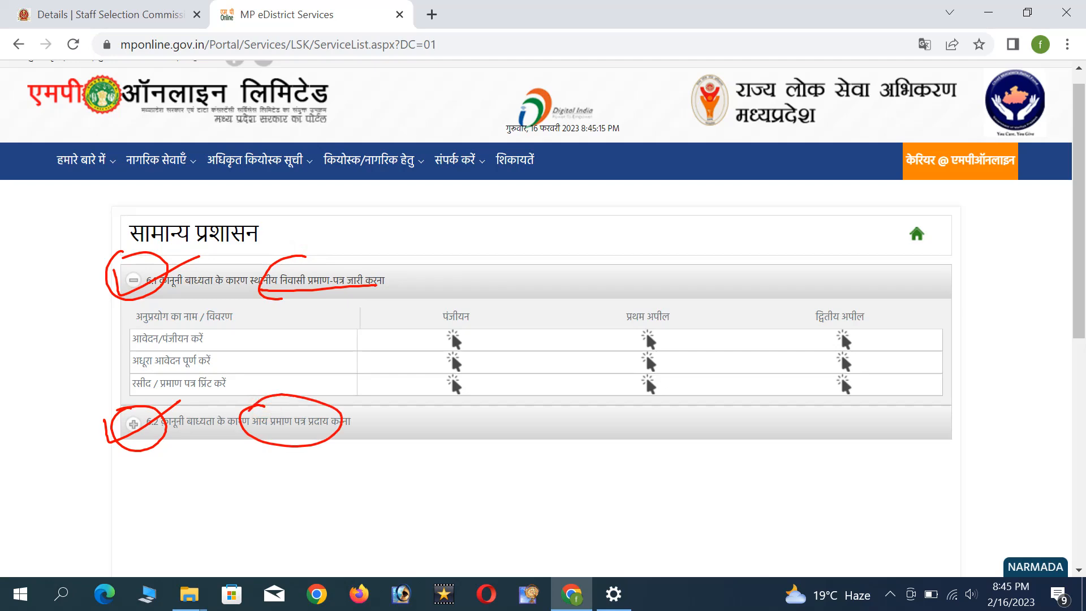
Expand income certificate service 6.2 and start a new application registration (आवेदन/पंजीयन करें, पंजीयन) for it
{"action": "left_click_drag", "start_coordinate": [125, 396], "coordinate": [237, 369]}
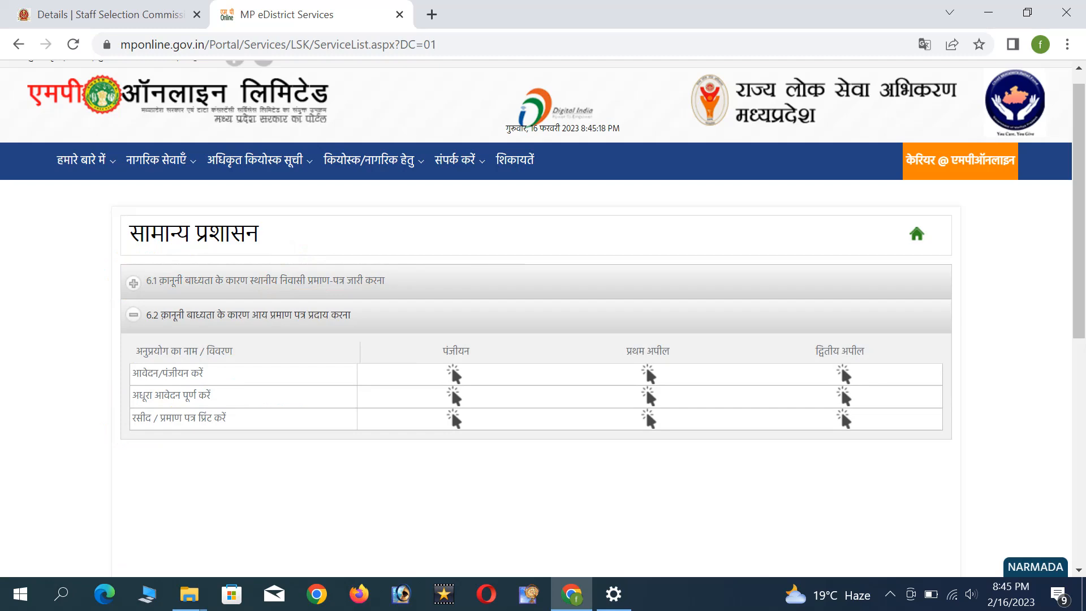
{"action": "left_click_drag", "start_coordinate": [129, 303], "coordinate": [150, 323]}
{"action": "mouse_move", "coordinate": [451, 356]}
{"action": "left_mouse_down"}
{"action": "mouse_move", "coordinate": [430, 368]}
{"action": "mouse_move", "coordinate": [483, 388]}
{"action": "mouse_move", "coordinate": [584, 356]}
{"action": "left_mouse_up"}
{"action": "left_click_drag", "start_coordinate": [456, 366], "coordinate": [542, 357]}
{"action": "key", "text": "Escape"}
{"action": "left_click", "coordinate": [452, 373]}
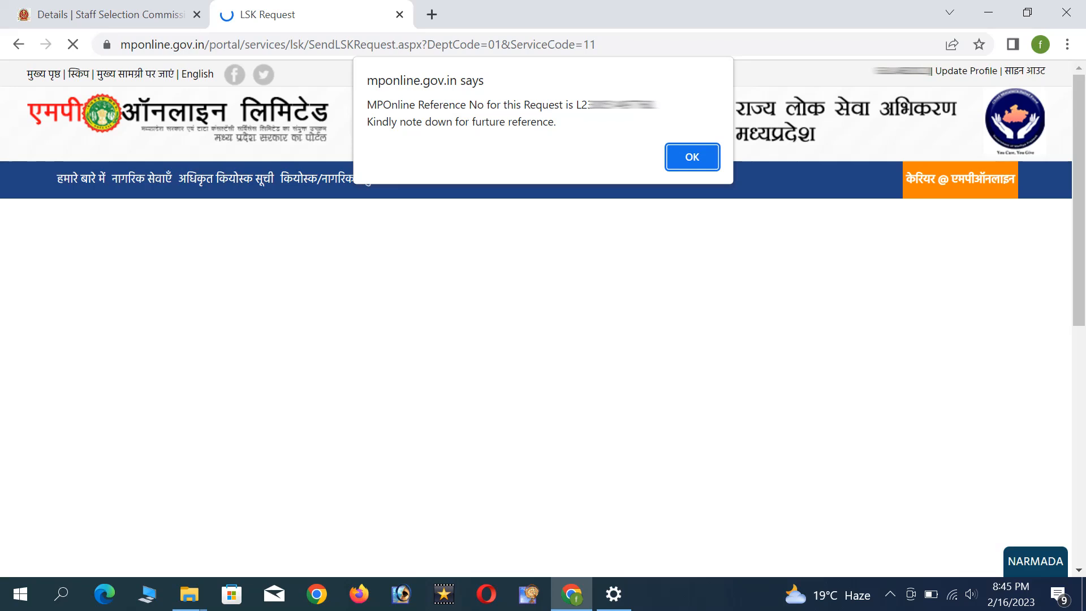
Accept the request's reference number message and send the form anyway despite the insecure connection
{"action": "left_click_drag", "start_coordinate": [433, 93], "coordinate": [406, 107]}
{"action": "mouse_move", "coordinate": [607, 91]}
{"action": "left_mouse_down"}
{"action": "mouse_move", "coordinate": [575, 85]}
{"action": "mouse_move", "coordinate": [594, 116]}
{"action": "mouse_move", "coordinate": [684, 106]}
{"action": "left_mouse_up"}
{"action": "left_click_drag", "start_coordinate": [547, 130], "coordinate": [557, 144]}
{"action": "mouse_move", "coordinate": [566, 141]}
{"action": "left_mouse_down"}
{"action": "mouse_move", "coordinate": [589, 142]}
{"action": "mouse_move", "coordinate": [590, 170]}
{"action": "left_mouse_up"}
{"action": "left_click_drag", "start_coordinate": [501, 165], "coordinate": [665, 163]}
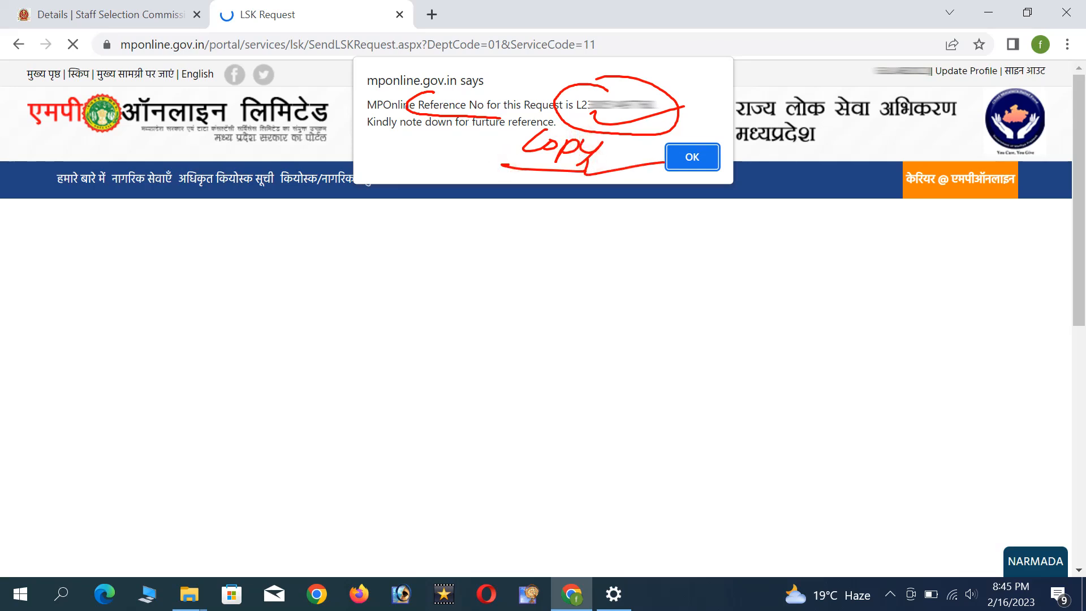
{"action": "left_click_drag", "start_coordinate": [707, 135], "coordinate": [791, 136]}
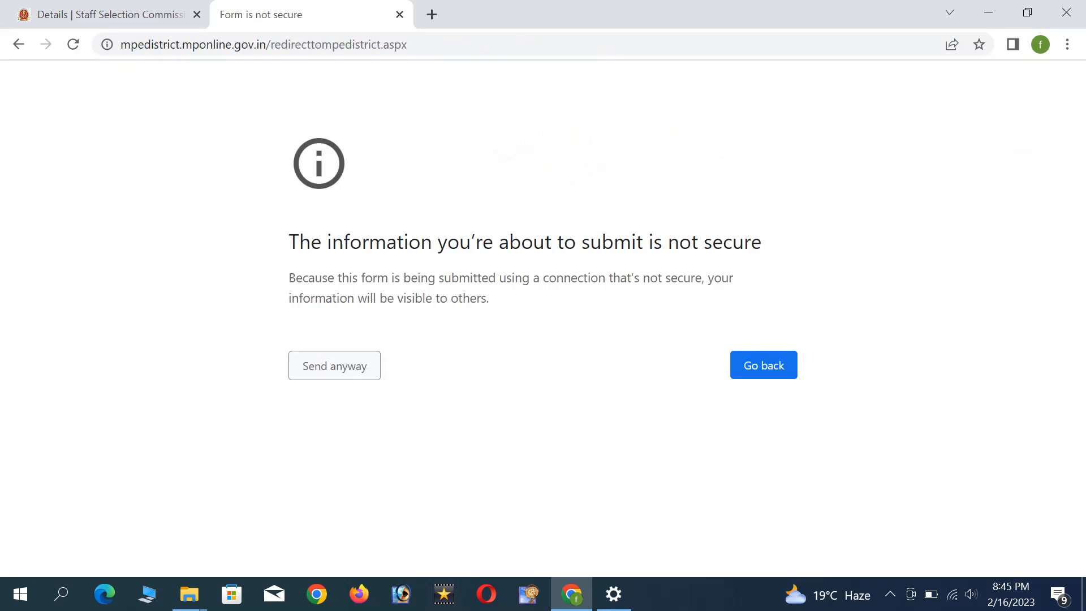
{"action": "mouse_move", "coordinate": [301, 330]}
{"action": "left_mouse_down"}
{"action": "mouse_move", "coordinate": [267, 353]}
{"action": "mouse_move", "coordinate": [362, 403]}
{"action": "mouse_move", "coordinate": [334, 322]}
{"action": "mouse_move", "coordinate": [292, 343]}
{"action": "mouse_move", "coordinate": [455, 328]}
{"action": "left_mouse_up"}
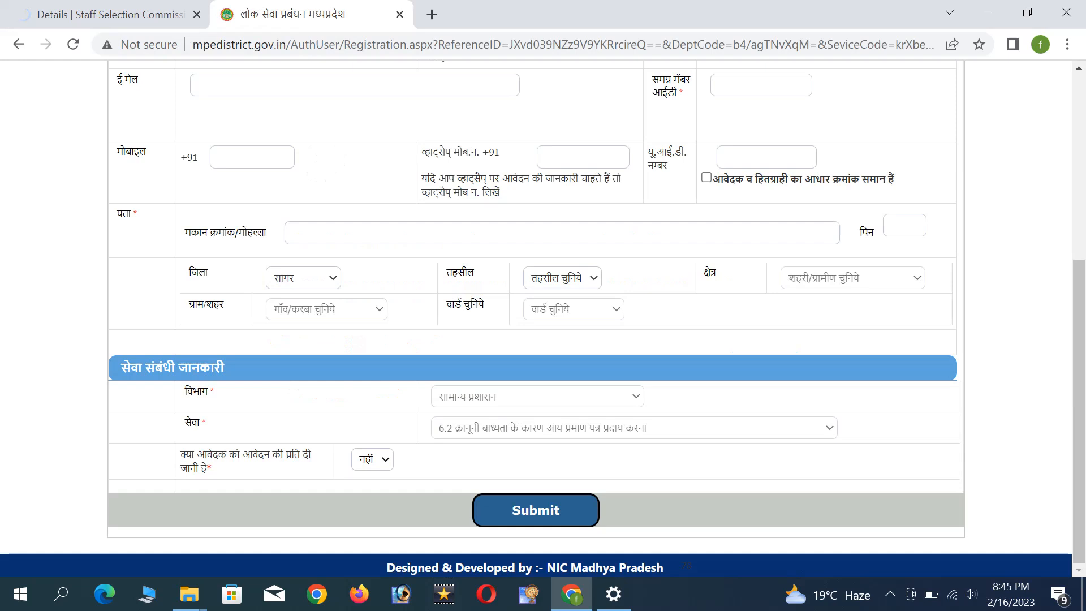
{"action": "mouse_move", "coordinate": [266, 152]}
{"action": "left_mouse_down"}
{"action": "mouse_move", "coordinate": [293, 141]}
{"action": "mouse_move", "coordinate": [285, 175]}
{"action": "left_mouse_up"}
{"action": "mouse_move", "coordinate": [312, 143]}
{"action": "left_mouse_down"}
{"action": "mouse_move", "coordinate": [300, 148]}
{"action": "mouse_move", "coordinate": [328, 109]}
{"action": "mouse_move", "coordinate": [374, 164]}
{"action": "mouse_move", "coordinate": [452, 146]}
{"action": "mouse_move", "coordinate": [438, 123]}
{"action": "mouse_move", "coordinate": [487, 161]}
{"action": "mouse_move", "coordinate": [475, 178]}
{"action": "mouse_move", "coordinate": [509, 152]}
{"action": "mouse_move", "coordinate": [572, 142]}
{"action": "left_mouse_up"}
{"action": "left_click_drag", "start_coordinate": [289, 125], "coordinate": [465, 139]}
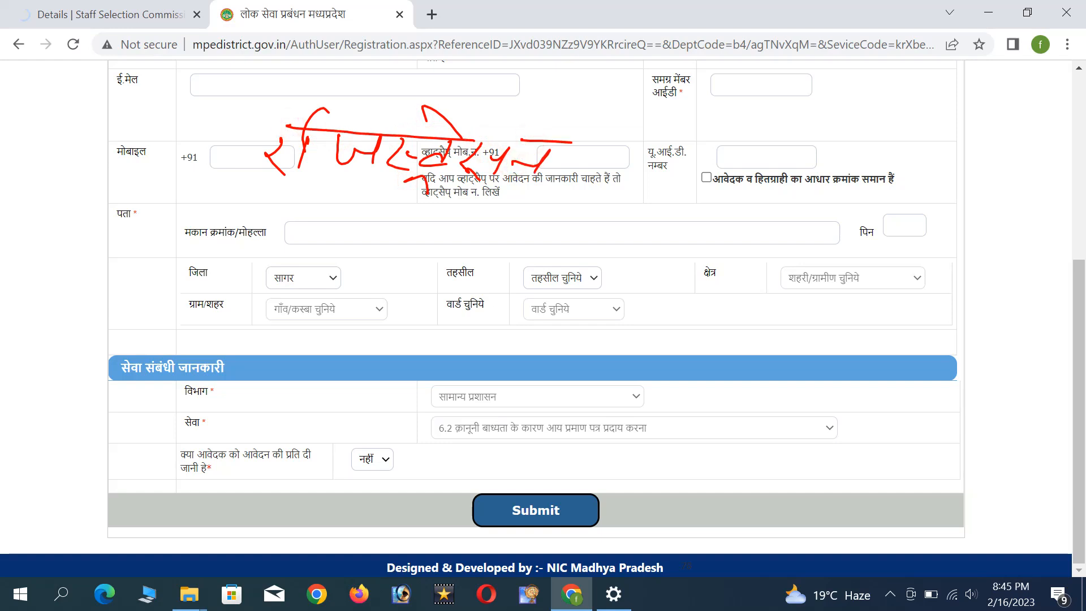
{"action": "left_click_drag", "start_coordinate": [405, 266], "coordinate": [384, 293]}
{"action": "mouse_move", "coordinate": [401, 262]}
{"action": "left_mouse_down"}
{"action": "mouse_move", "coordinate": [448, 259]}
{"action": "mouse_move", "coordinate": [416, 272]}
{"action": "left_mouse_up"}
{"action": "left_click_drag", "start_coordinate": [452, 265], "coordinate": [570, 265]}
{"action": "left_click_drag", "start_coordinate": [755, 154], "coordinate": [770, 189]}
{"action": "mouse_move", "coordinate": [833, 171]}
{"action": "left_mouse_down"}
{"action": "mouse_move", "coordinate": [806, 195]}
{"action": "mouse_move", "coordinate": [857, 199]}
{"action": "left_mouse_up"}
{"action": "mouse_move", "coordinate": [635, 264]}
{"action": "left_mouse_down"}
{"action": "mouse_move", "coordinate": [656, 240]}
{"action": "mouse_move", "coordinate": [687, 261]}
{"action": "mouse_move", "coordinate": [752, 249]}
{"action": "mouse_move", "coordinate": [860, 262]}
{"action": "left_mouse_up"}
{"action": "mouse_move", "coordinate": [871, 185]}
{"action": "left_mouse_down"}
{"action": "mouse_move", "coordinate": [875, 204]}
{"action": "mouse_move", "coordinate": [925, 199]}
{"action": "left_mouse_up"}
{"action": "mouse_move", "coordinate": [872, 234]}
{"action": "left_mouse_down"}
{"action": "mouse_move", "coordinate": [905, 263]}
{"action": "mouse_move", "coordinate": [940, 261]}
{"action": "left_mouse_up"}
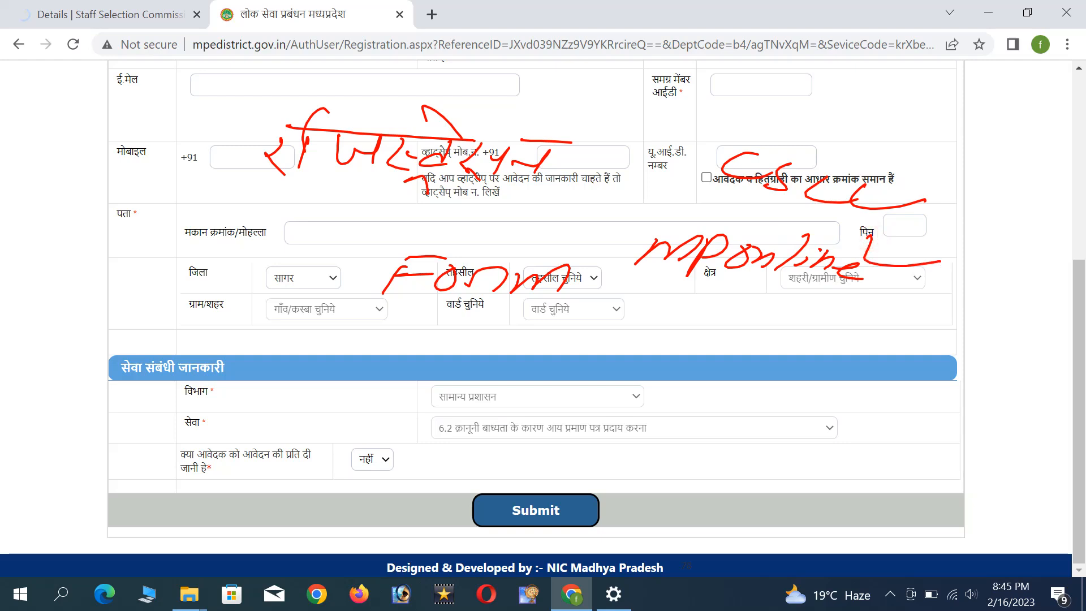
{"action": "mouse_move", "coordinate": [146, 244]}
{"action": "left_mouse_down"}
{"action": "mouse_move", "coordinate": [185, 237]}
{"action": "mouse_move", "coordinate": [192, 262]}
{"action": "mouse_move", "coordinate": [319, 250]}
{"action": "mouse_move", "coordinate": [362, 263]}
{"action": "left_mouse_up"}
{"action": "mouse_move", "coordinate": [161, 312]}
{"action": "left_mouse_down"}
{"action": "mouse_move", "coordinate": [172, 318]}
{"action": "mouse_move", "coordinate": [153, 342]}
{"action": "left_mouse_up"}
{"action": "mouse_move", "coordinate": [158, 315]}
{"action": "left_mouse_down"}
{"action": "mouse_move", "coordinate": [141, 344]}
{"action": "mouse_move", "coordinate": [215, 326]}
{"action": "left_mouse_up"}
{"action": "mouse_move", "coordinate": [237, 323]}
{"action": "left_mouse_down"}
{"action": "mouse_move", "coordinate": [222, 333]}
{"action": "mouse_move", "coordinate": [237, 339]}
{"action": "left_mouse_up"}
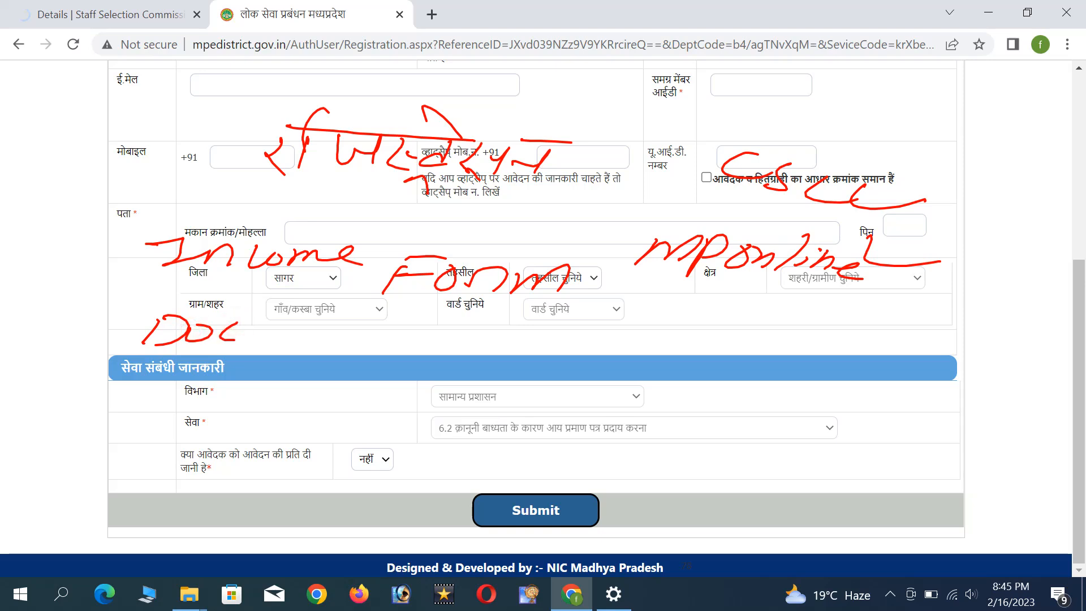
{"action": "mouse_move", "coordinate": [172, 232]}
{"action": "left_mouse_down"}
{"action": "mouse_move", "coordinate": [266, 256]}
{"action": "mouse_move", "coordinate": [546, 278]}
{"action": "mouse_move", "coordinate": [837, 265]}
{"action": "mouse_move", "coordinate": [710, 254]}
{"action": "left_mouse_up"}
{"action": "left_click_drag", "start_coordinate": [916, 201], "coordinate": [730, 161]}
{"action": "left_click_drag", "start_coordinate": [639, 249], "coordinate": [803, 261]}
{"action": "mouse_move", "coordinate": [362, 150]}
{"action": "left_mouse_down"}
{"action": "mouse_move", "coordinate": [399, 154]}
{"action": "mouse_move", "coordinate": [424, 184]}
{"action": "mouse_move", "coordinate": [351, 133]}
{"action": "mouse_move", "coordinate": [276, 156]}
{"action": "left_mouse_up"}
{"action": "left_click_drag", "start_coordinate": [568, 141], "coordinate": [438, 116]}
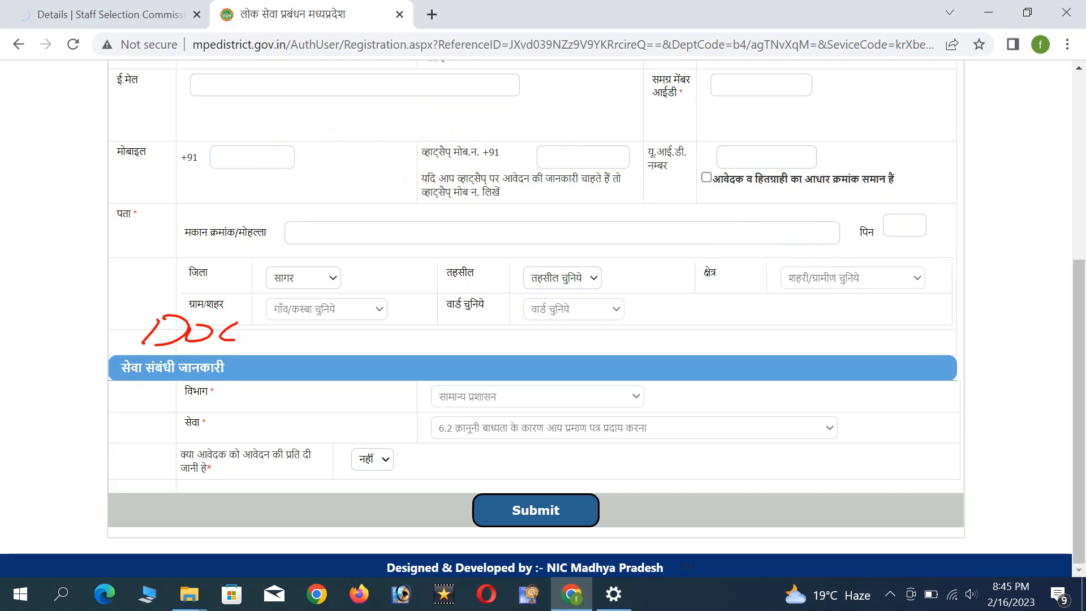
{"action": "left_click_drag", "start_coordinate": [161, 331], "coordinate": [238, 331]}
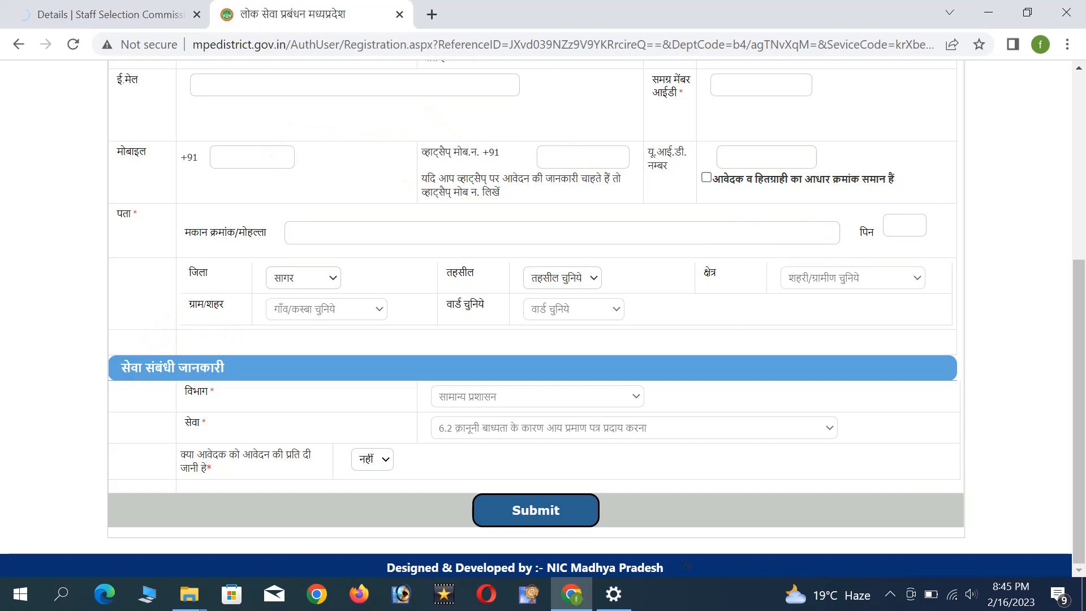
{"action": "mouse_move", "coordinate": [310, 158]}
{"action": "left_mouse_down"}
{"action": "mouse_move", "coordinate": [322, 194]}
{"action": "mouse_move", "coordinate": [369, 181]}
{"action": "mouse_move", "coordinate": [378, 198]}
{"action": "left_mouse_up"}
{"action": "mouse_move", "coordinate": [420, 175]}
{"action": "left_mouse_down"}
{"action": "mouse_move", "coordinate": [395, 190]}
{"action": "mouse_move", "coordinate": [441, 196]}
{"action": "mouse_move", "coordinate": [495, 181]}
{"action": "left_mouse_up"}
{"action": "left_click_drag", "start_coordinate": [272, 242], "coordinate": [270, 266]}
{"action": "left_click_drag", "start_coordinate": [341, 249], "coordinate": [334, 275]}
{"action": "left_click_drag", "start_coordinate": [398, 249], "coordinate": [399, 277]}
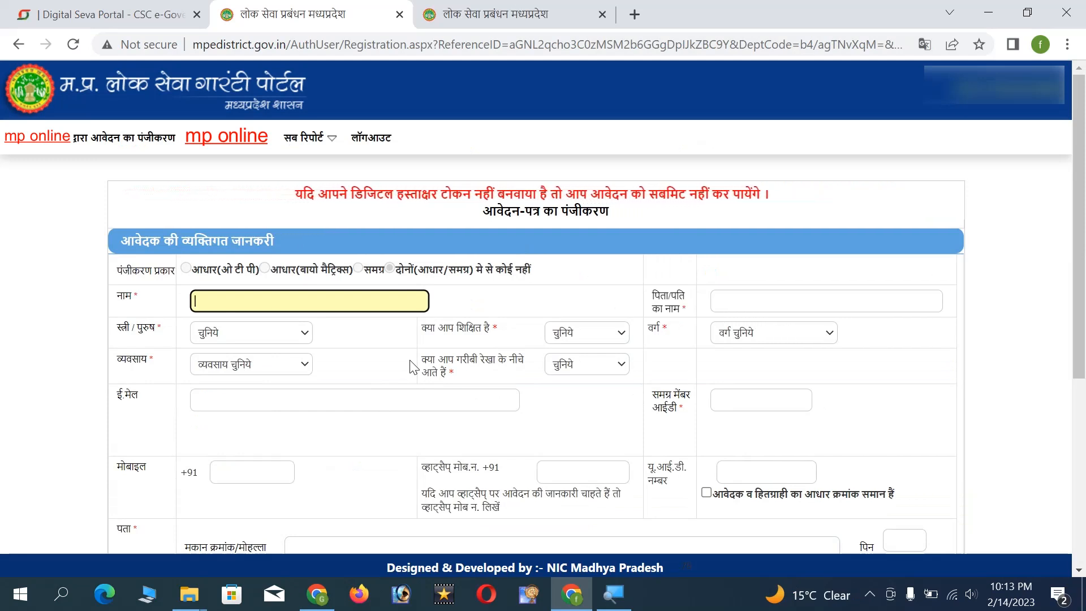
Examine the applicant's Samagra member ID, name and father/husband name fields and the gender, education and category options
{"action": "left_click", "coordinate": [737, 403]}
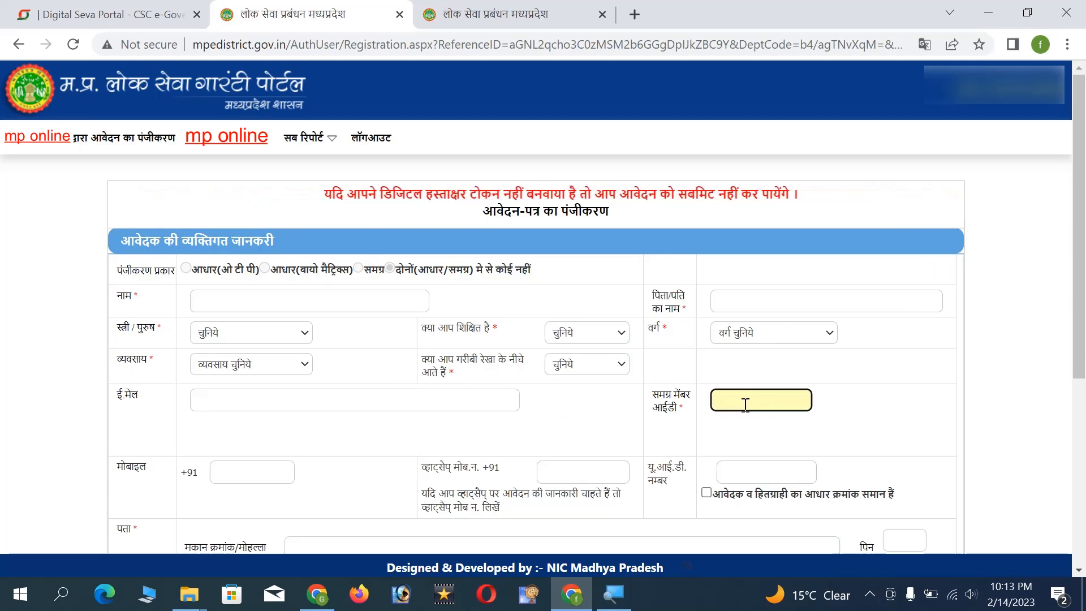
{"action": "left_click", "coordinate": [277, 295]}
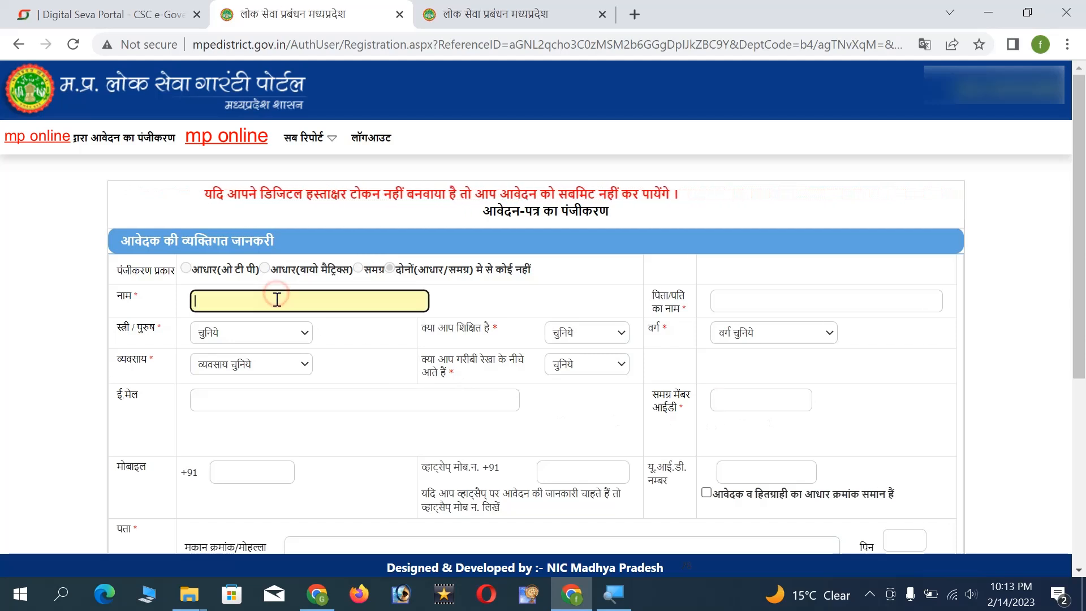
{"action": "left_click", "coordinate": [786, 301]}
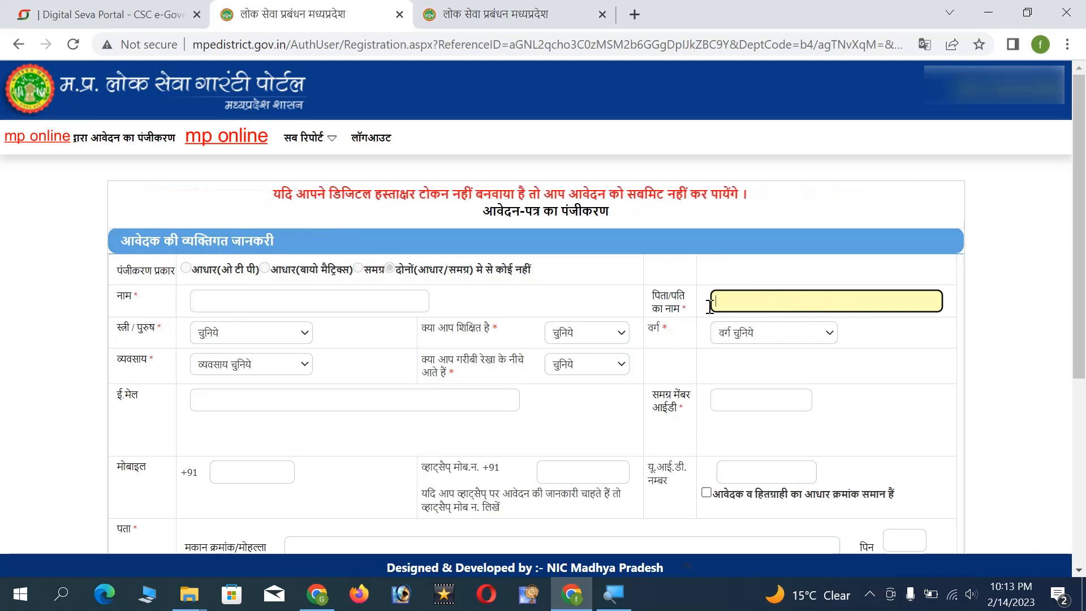
{"action": "left_click", "coordinate": [243, 332]}
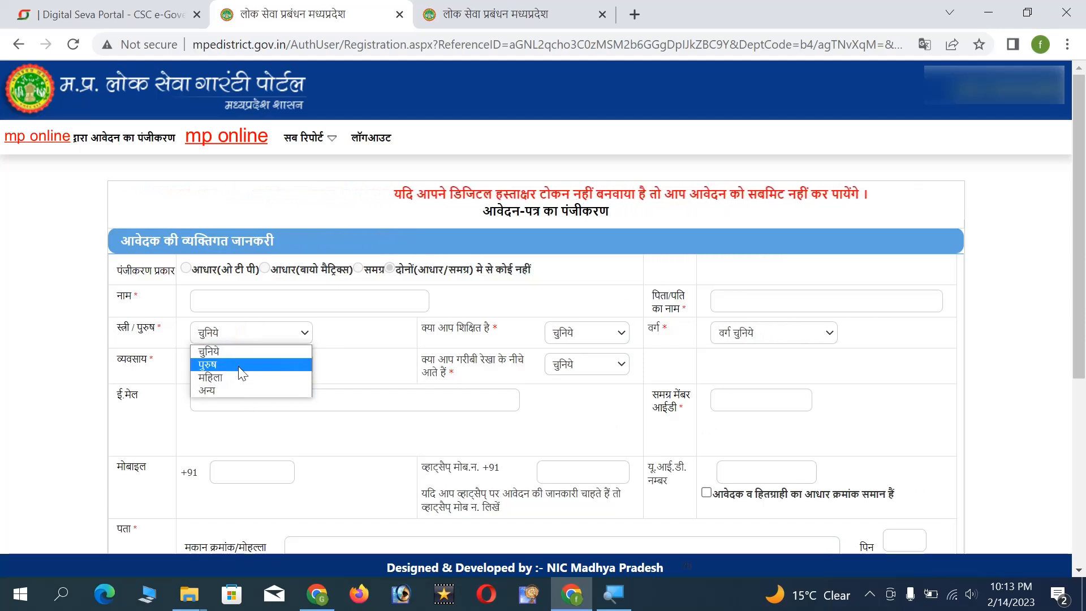
{"action": "left_click", "coordinate": [229, 337]}
{"action": "left_click", "coordinate": [601, 335]}
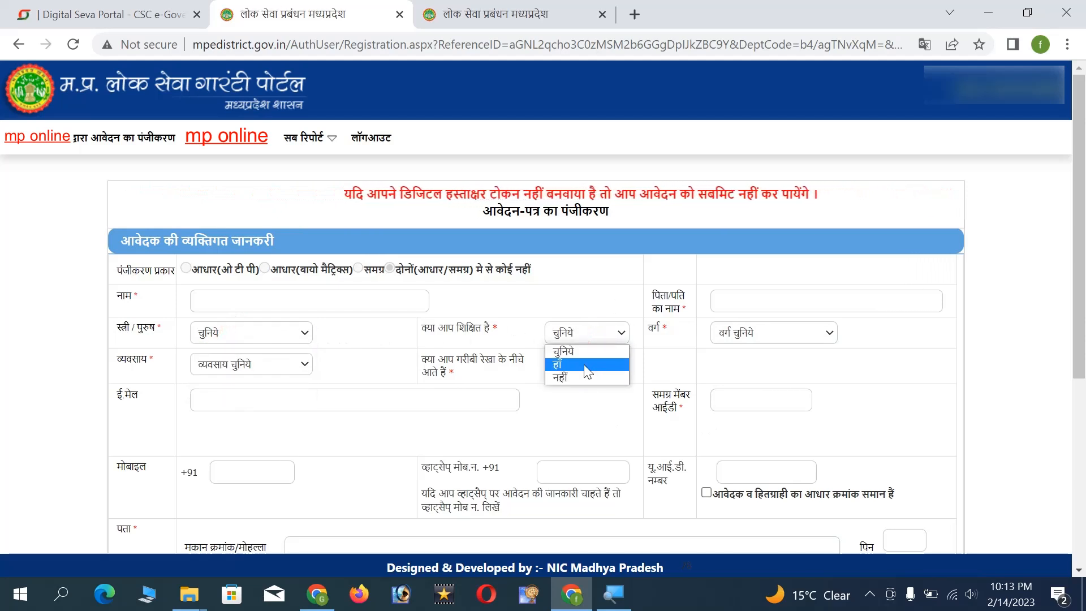
{"action": "left_click", "coordinate": [755, 334]}
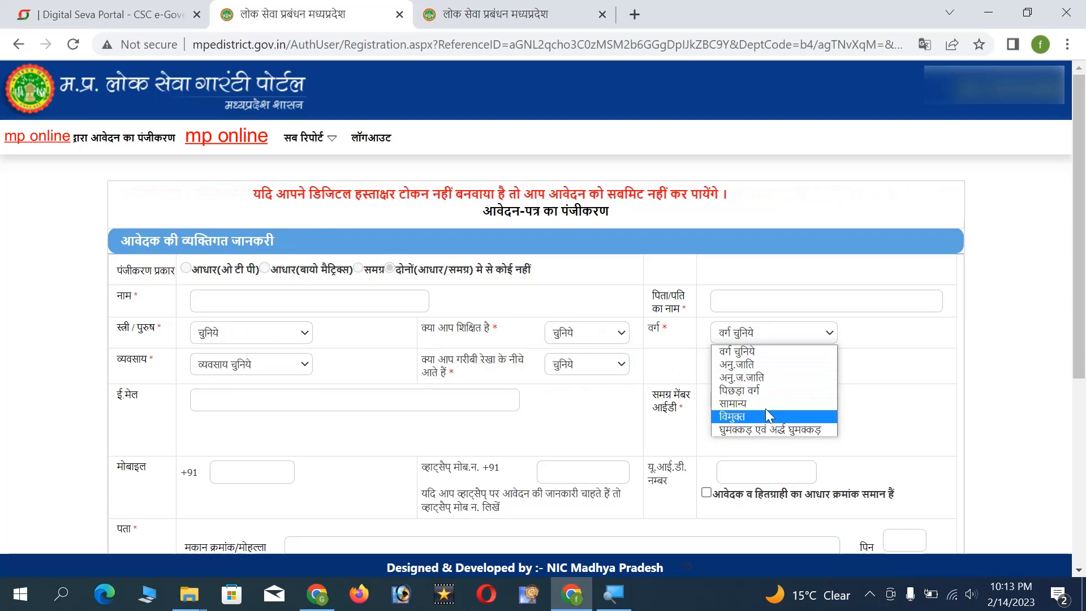
{"action": "left_click", "coordinate": [881, 344]}
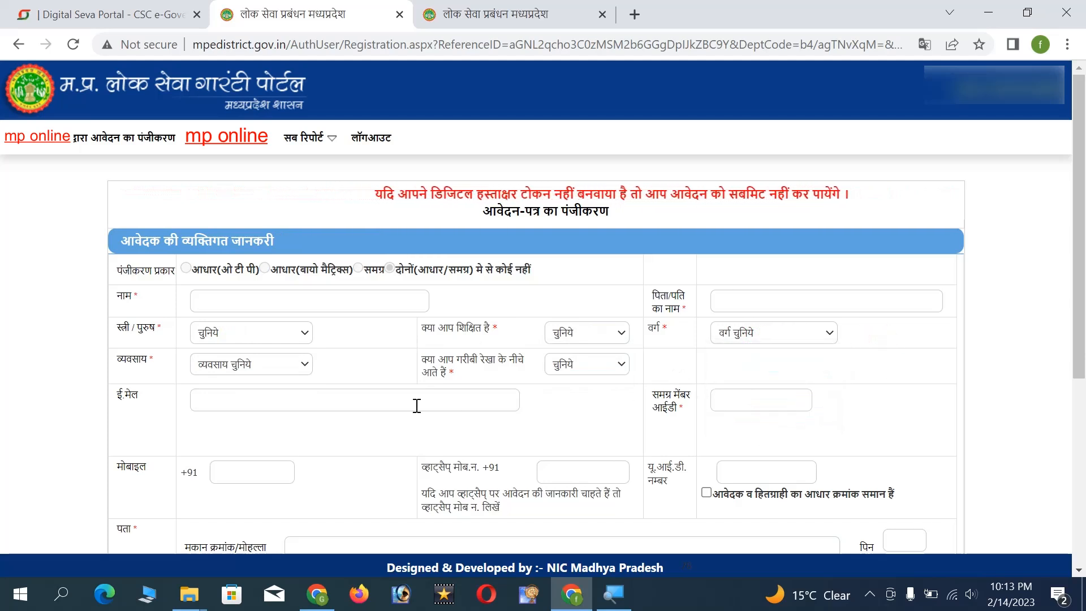
Examine the mobile, WhatsApp and UID number fields, both name fields, and the address section's postal PIN and house/locality fields
{"action": "left_click", "coordinate": [258, 477]}
{"action": "scroll", "coordinate": [262, 473], "scroll_direction": "down", "scroll_amount": 1}
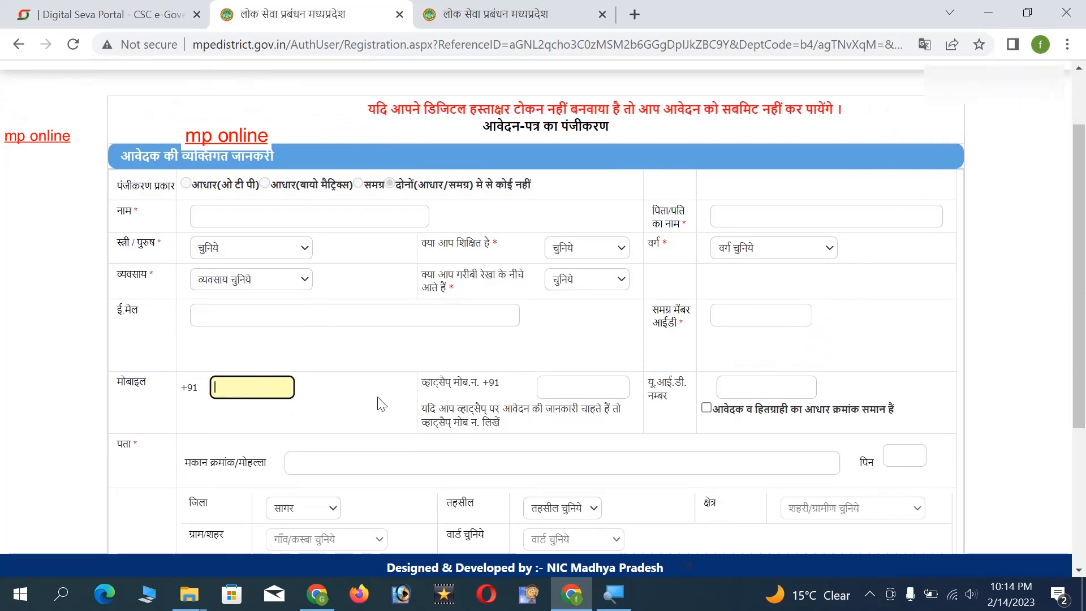
{"action": "left_click", "coordinate": [574, 390]}
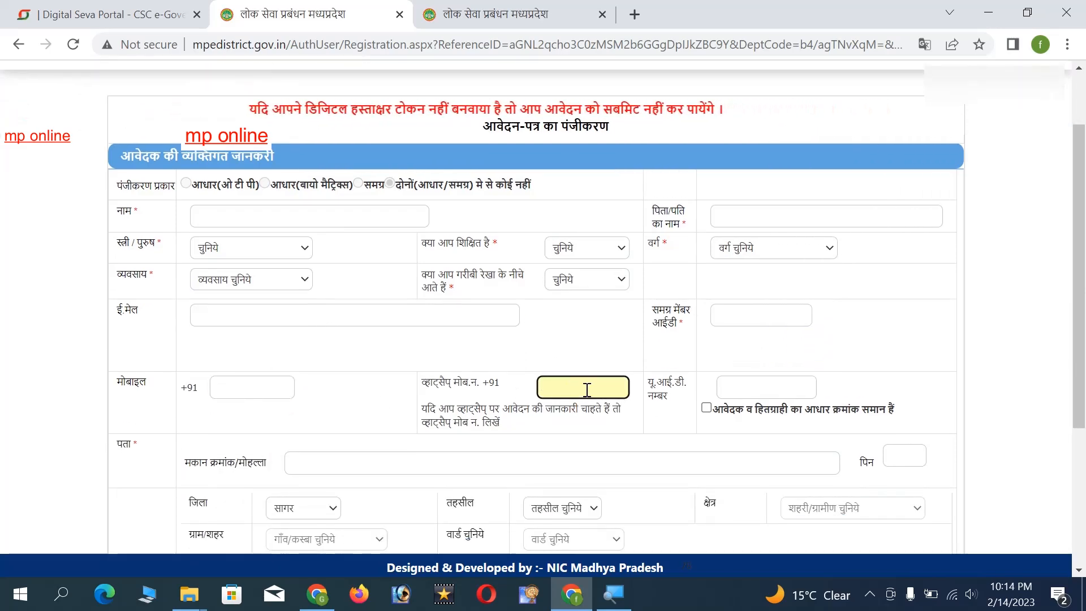
{"action": "left_click", "coordinate": [754, 388]}
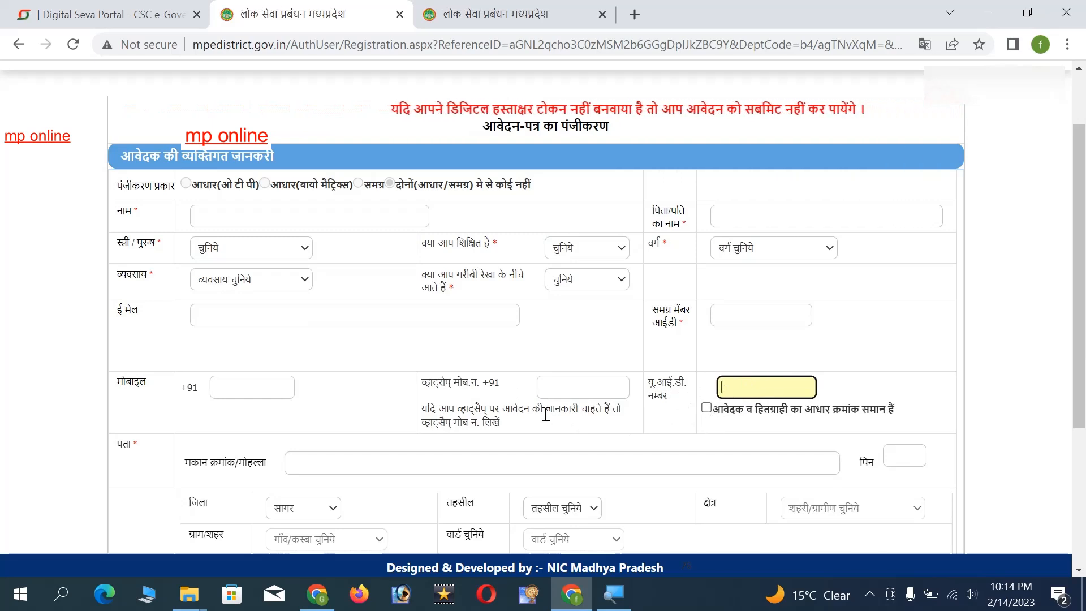
{"action": "scroll", "coordinate": [322, 293], "scroll_direction": "up", "scroll_amount": 2}
{"action": "left_click", "coordinate": [321, 293]}
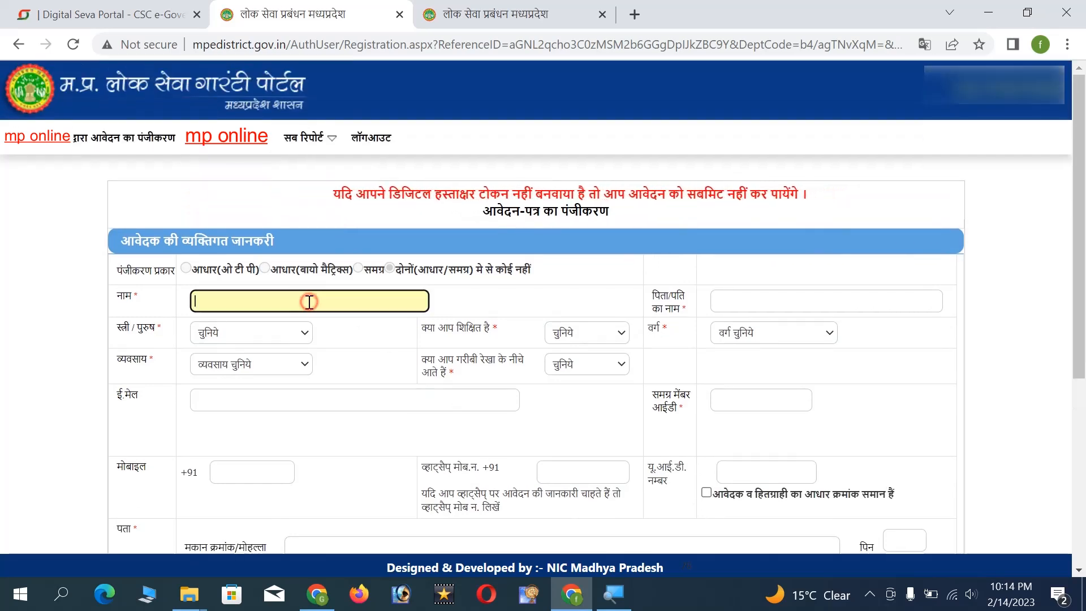
{"action": "left_click", "coordinate": [764, 309]}
{"action": "left_click", "coordinate": [350, 301]}
{"action": "left_click", "coordinate": [754, 298]}
{"action": "scroll", "coordinate": [324, 318], "scroll_direction": "down", "scroll_amount": 3}
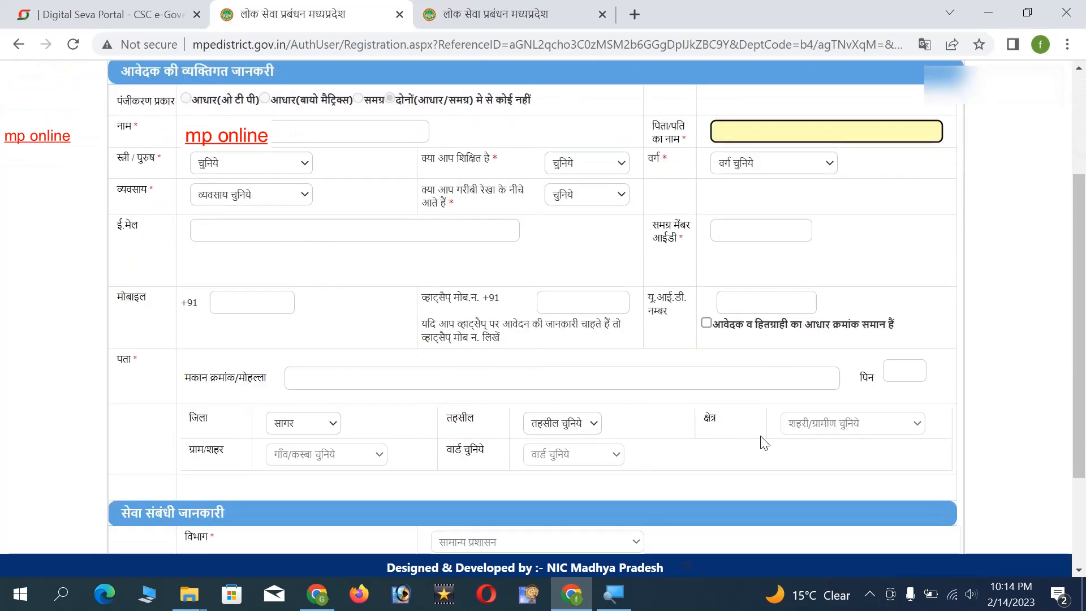
{"action": "left_click", "coordinate": [905, 371]}
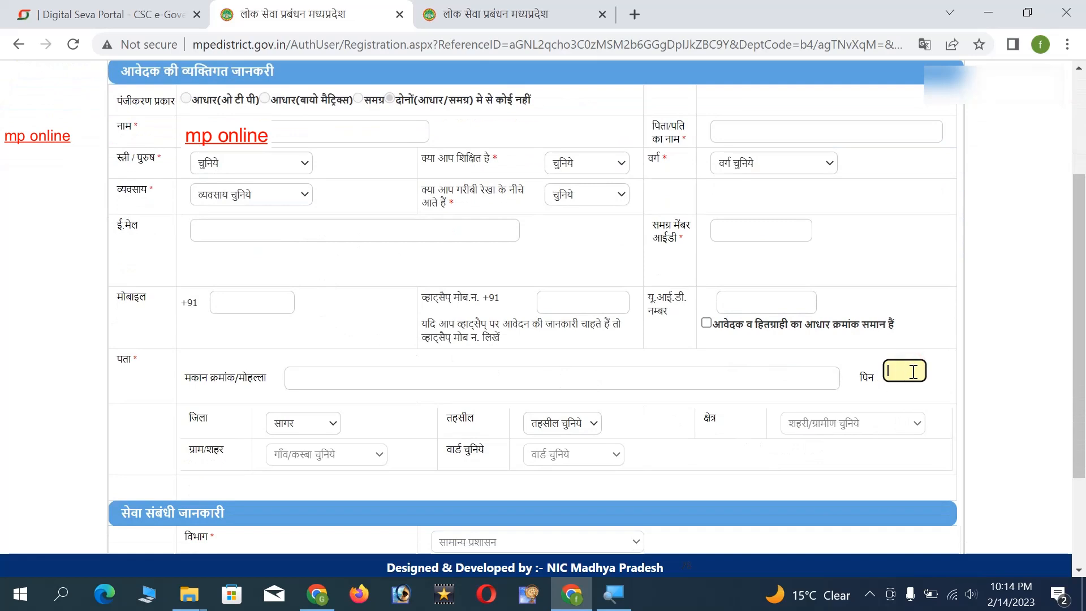
{"action": "left_click", "coordinate": [936, 320]}
{"action": "left_click", "coordinate": [457, 378]}
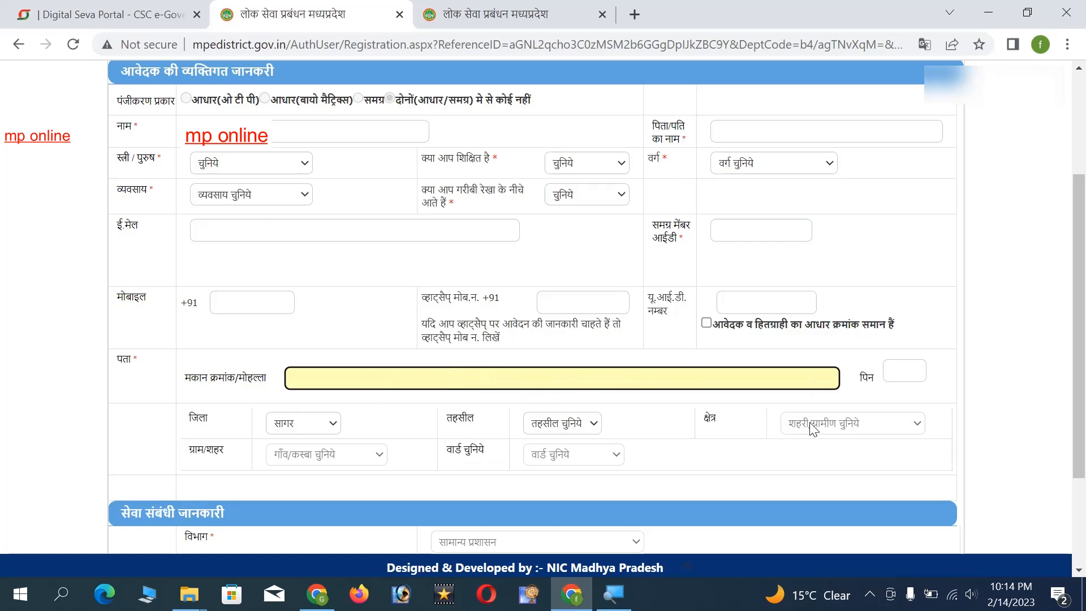
Enter the applicant's Samagra member ID to load their details, and fill in the address's postal PIN code
{"action": "scroll", "coordinate": [584, 457], "scroll_direction": "down", "scroll_amount": 3}
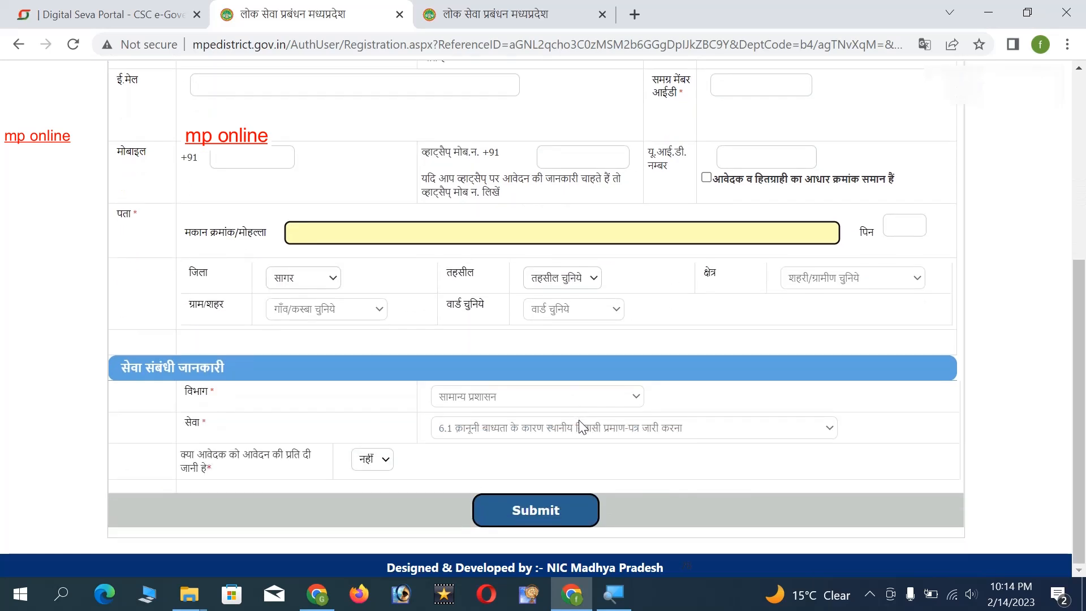
{"action": "left_click", "coordinate": [521, 512]}
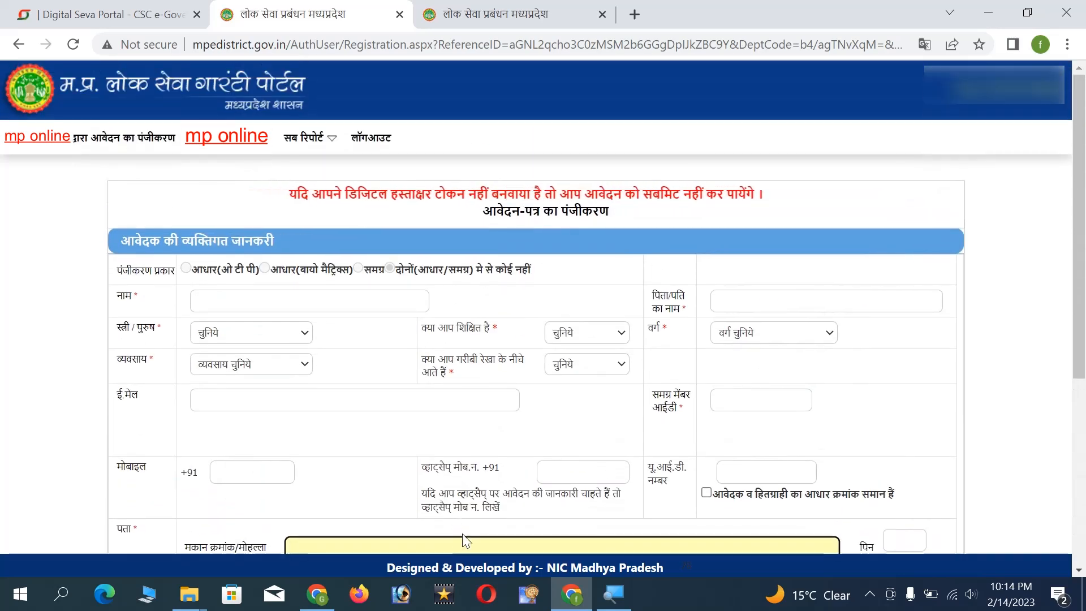
{"action": "left_click", "coordinate": [763, 399]}
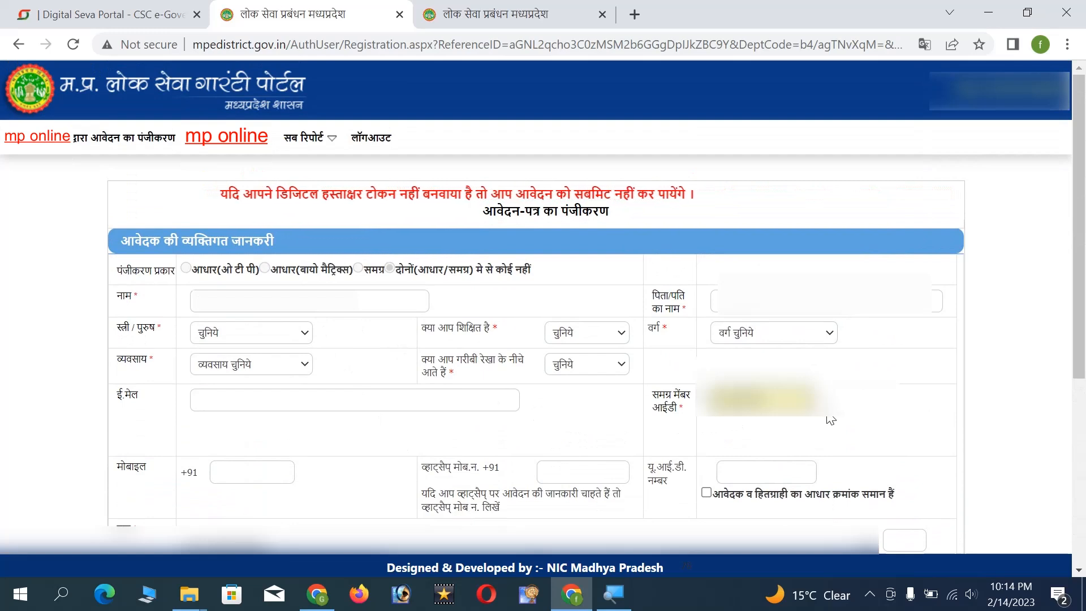
{"action": "left_click", "coordinate": [843, 419]}
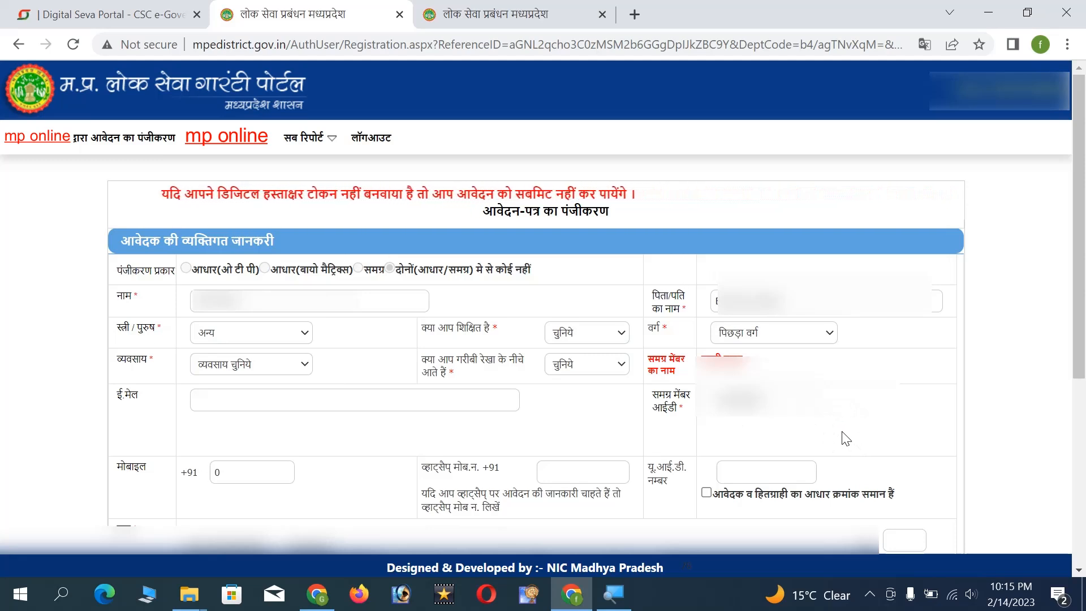
{"action": "left_click", "coordinate": [903, 540]}
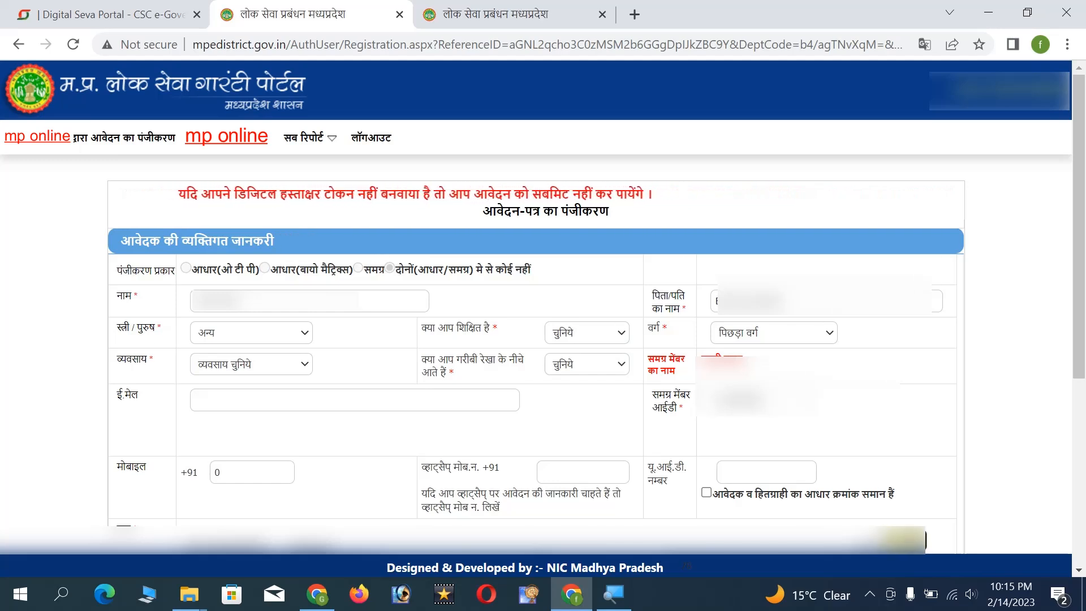
{"action": "left_click", "coordinate": [996, 382]}
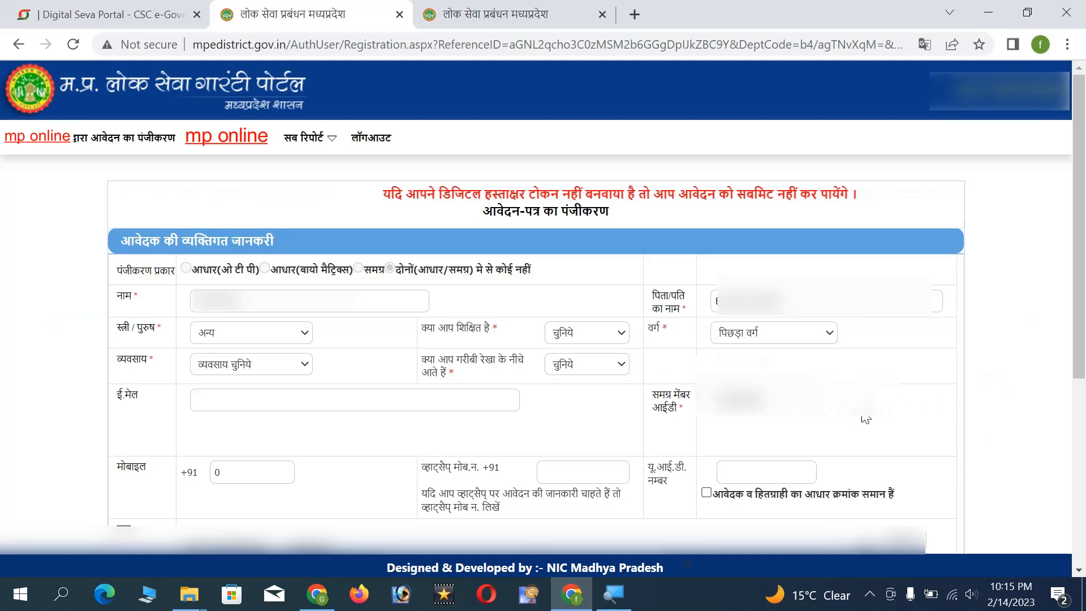
Retype the applicant's name and set the gender to महिला
{"action": "left_click_drag", "start_coordinate": [275, 298], "coordinate": [132, 306]}
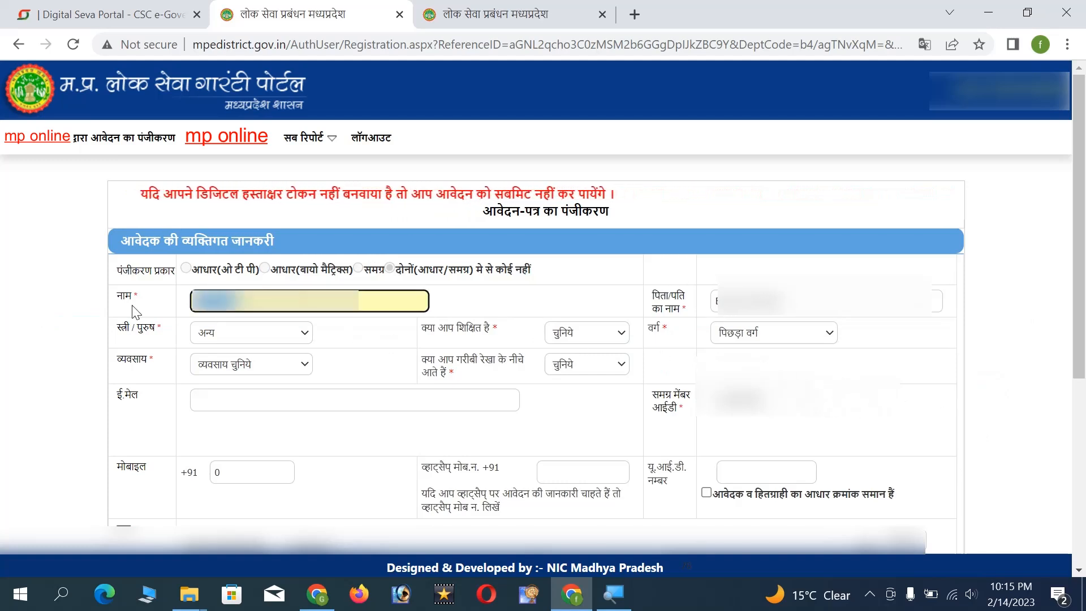
{"action": "key", "text": "BackSpace"}
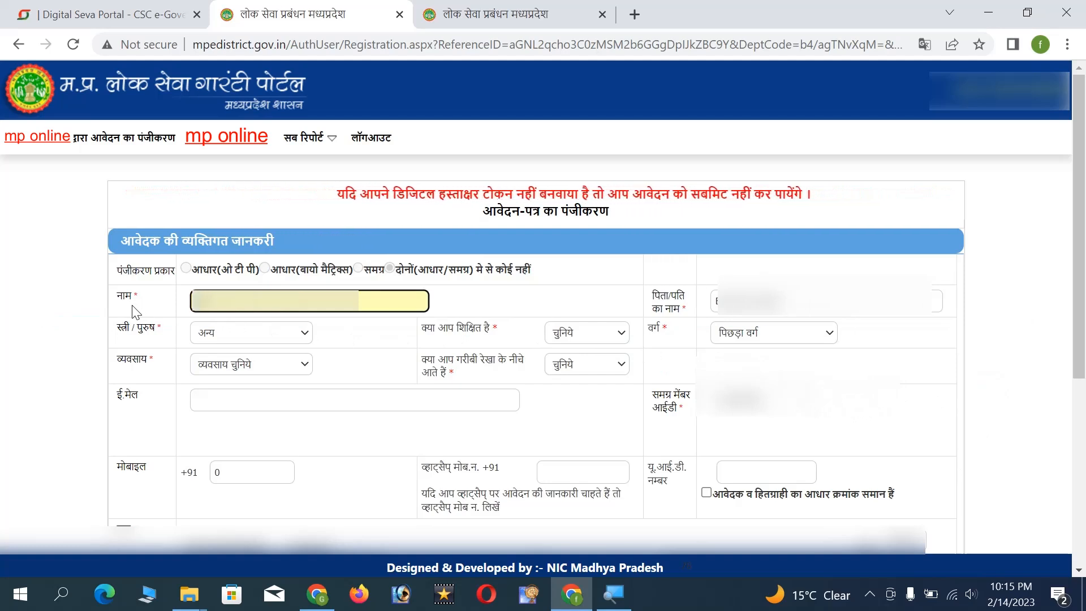
{"action": "key", "text": "Tab"}
{"action": "left_click", "coordinate": [255, 335]}
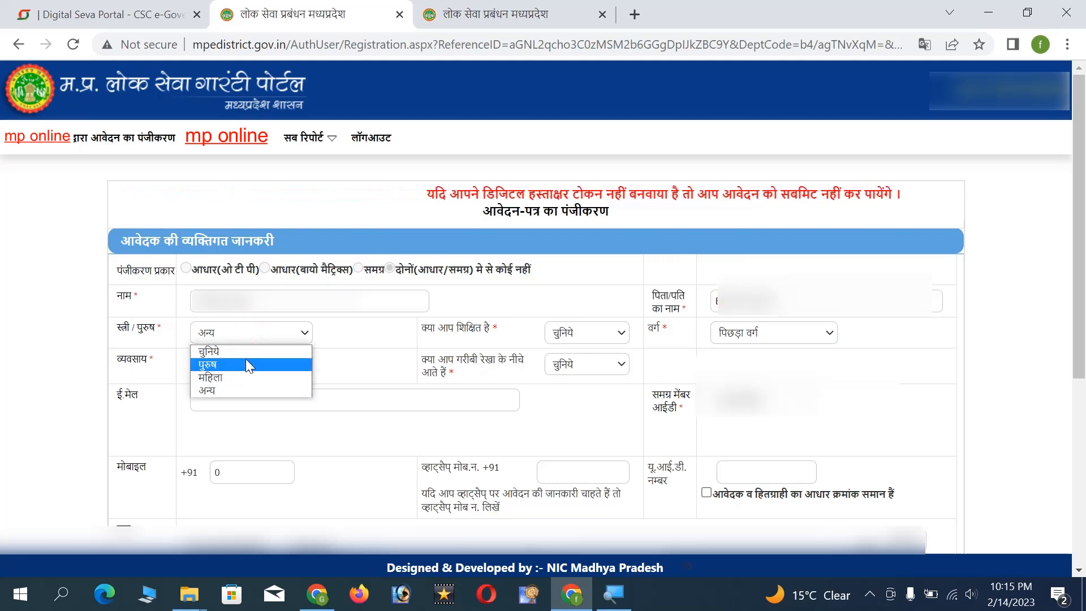
{"action": "left_click", "coordinate": [238, 377]}
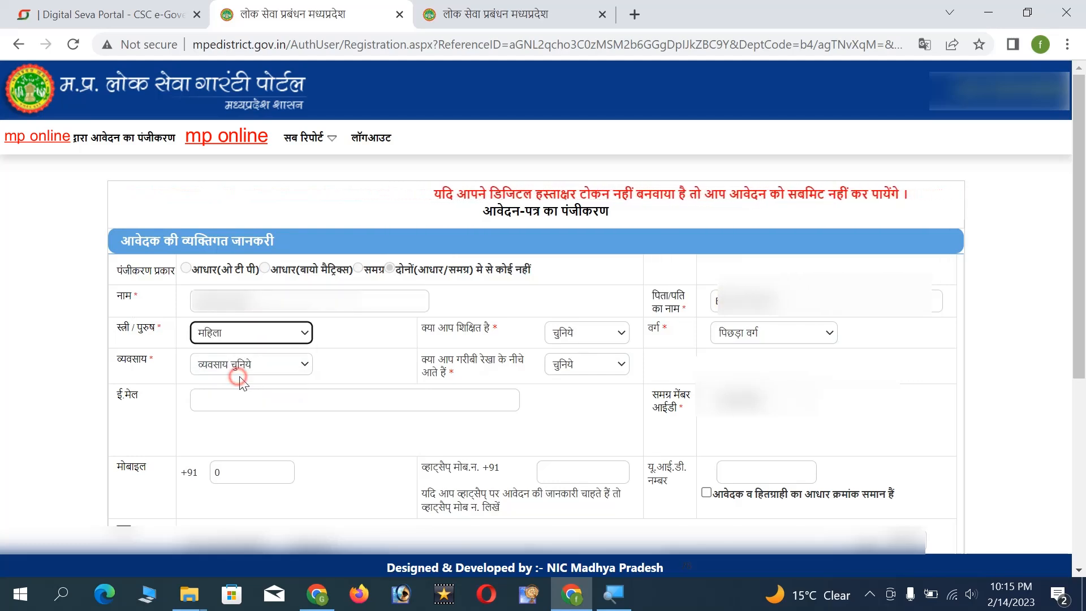
Answer हाँ to being educated and being below the poverty line, and set the occupation to अन्य
{"action": "left_click", "coordinate": [577, 333]}
{"action": "left_click", "coordinate": [619, 363]}
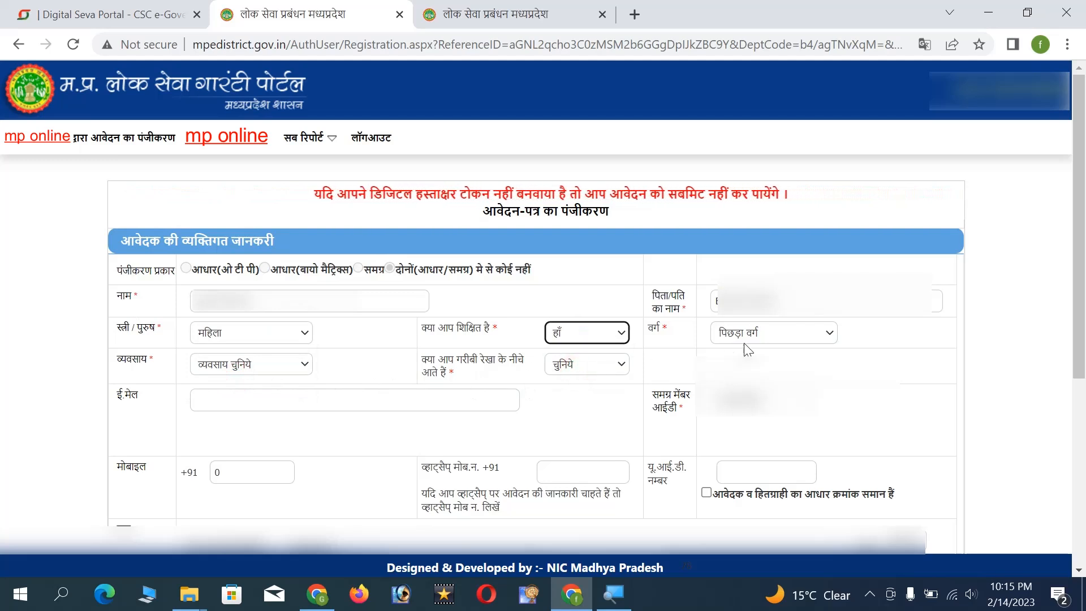
{"action": "left_click", "coordinate": [216, 364]}
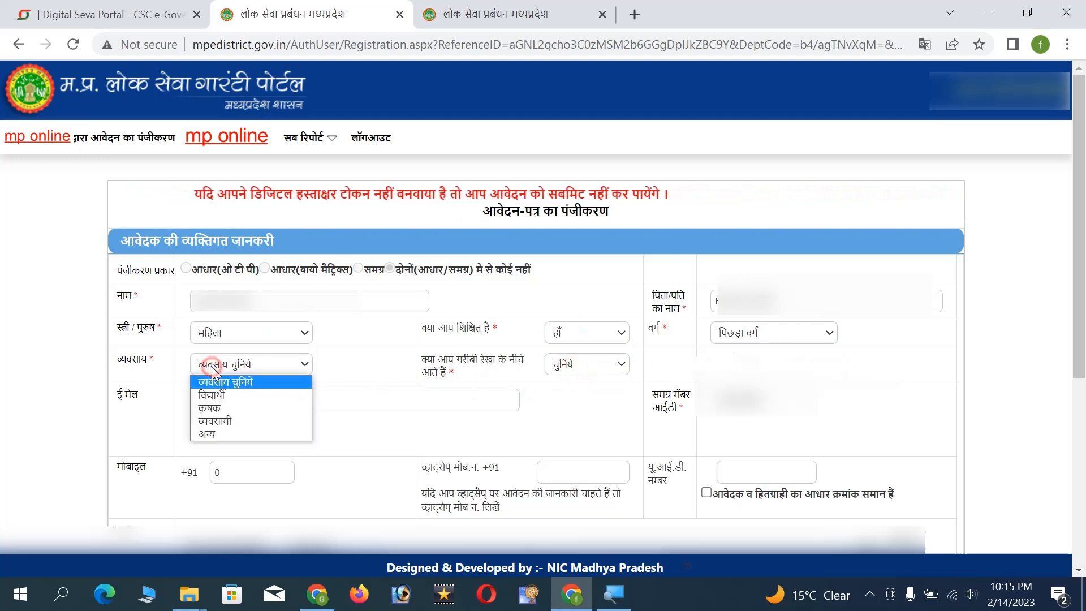
{"action": "left_click", "coordinate": [223, 431]}
{"action": "left_click", "coordinate": [621, 364]}
{"action": "left_click", "coordinate": [584, 392]}
Fill in the applicant's mobile, WhatsApp and UID numbers, and mark the applicant's and beneficiary's Aadhaar numbers as the same
{"action": "double_click", "coordinate": [236, 473]}
{"action": "left_click", "coordinate": [542, 472]}
{"action": "left_click", "coordinate": [226, 471]}
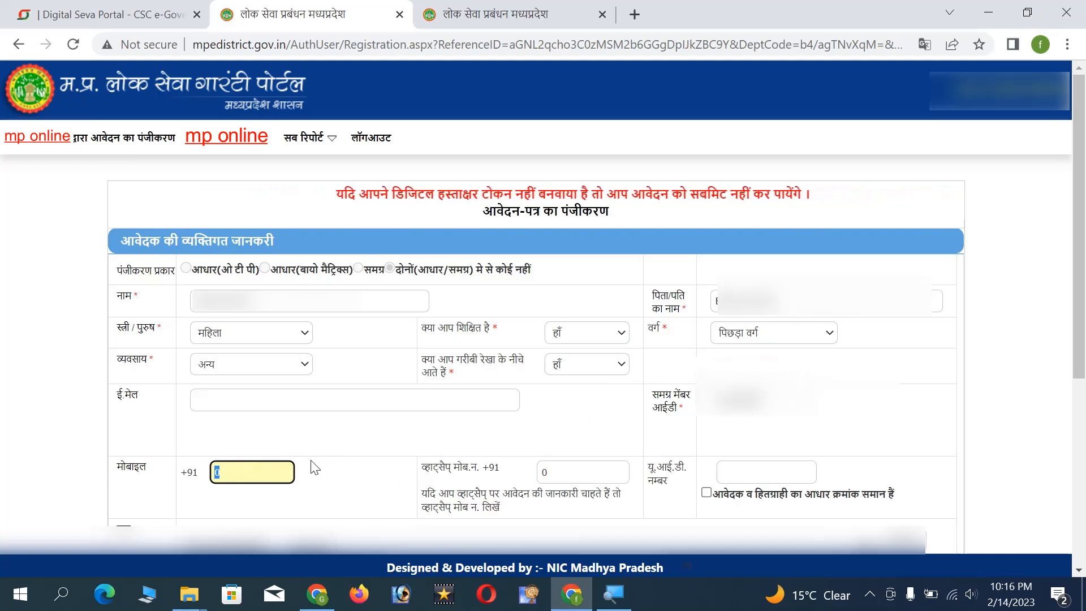
{"action": "type", "text": "98"}
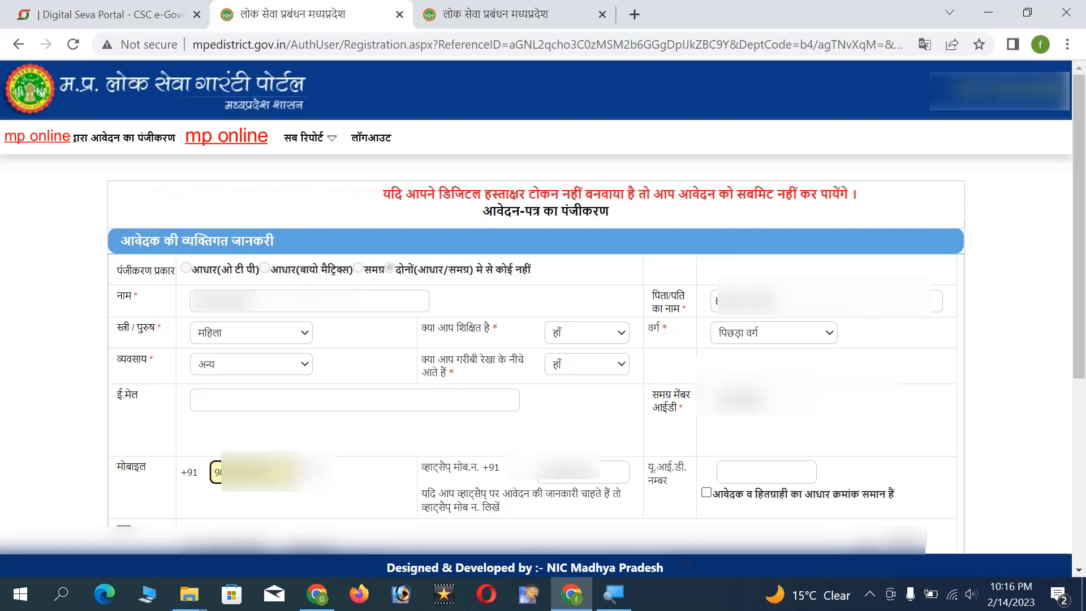
{"action": "left_click", "coordinate": [613, 471]}
{"action": "key", "text": "BackSpace"}
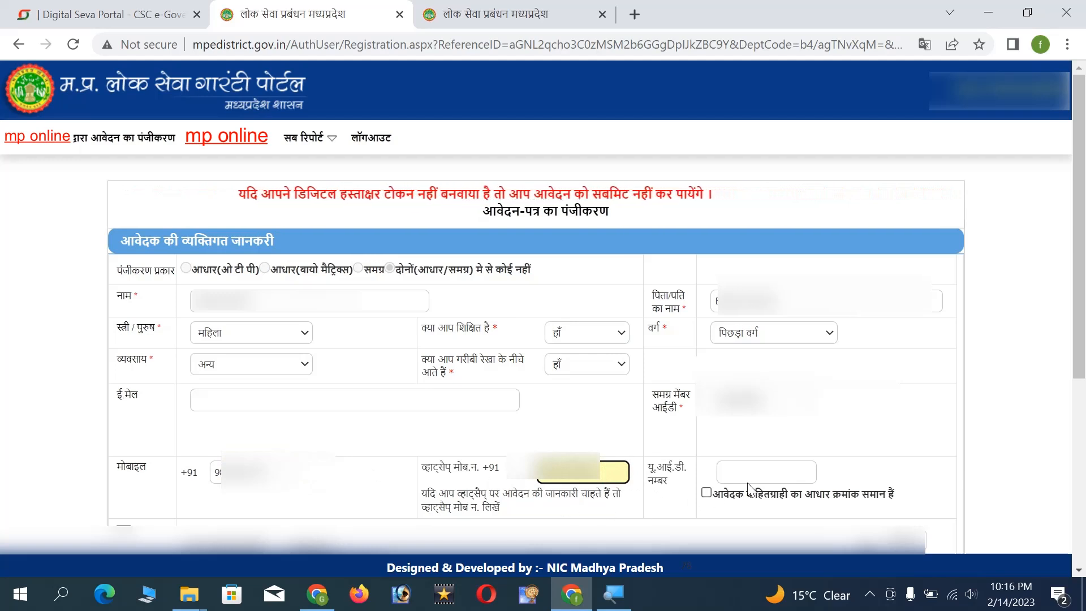
{"action": "left_click", "coordinate": [766, 473]}
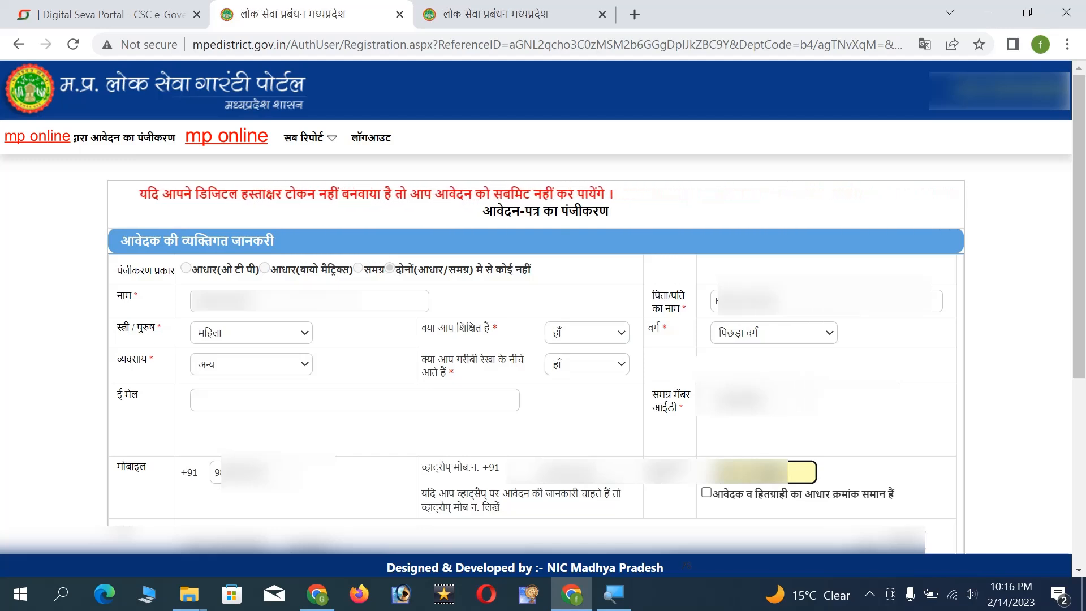
{"action": "left_click", "coordinate": [705, 492]}
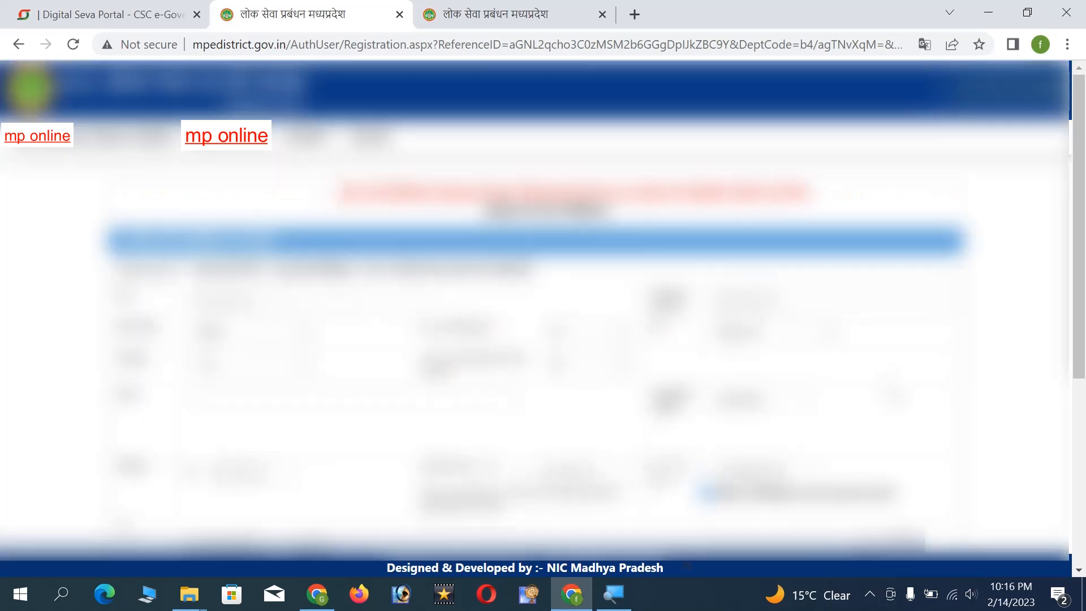
Replace the existing house number/locality text in the address section with the applicant's address
{"action": "scroll", "coordinate": [543, 309], "scroll_direction": "down", "scroll_amount": 5}
{"action": "double_click", "coordinate": [357, 290]}
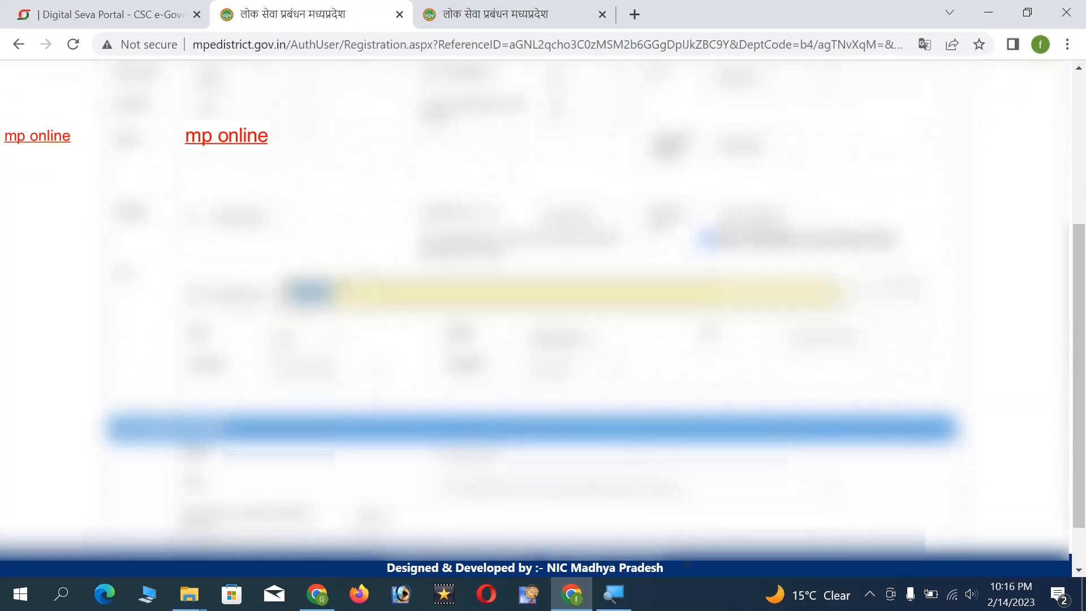
{"action": "key", "text": "BackSpace"}
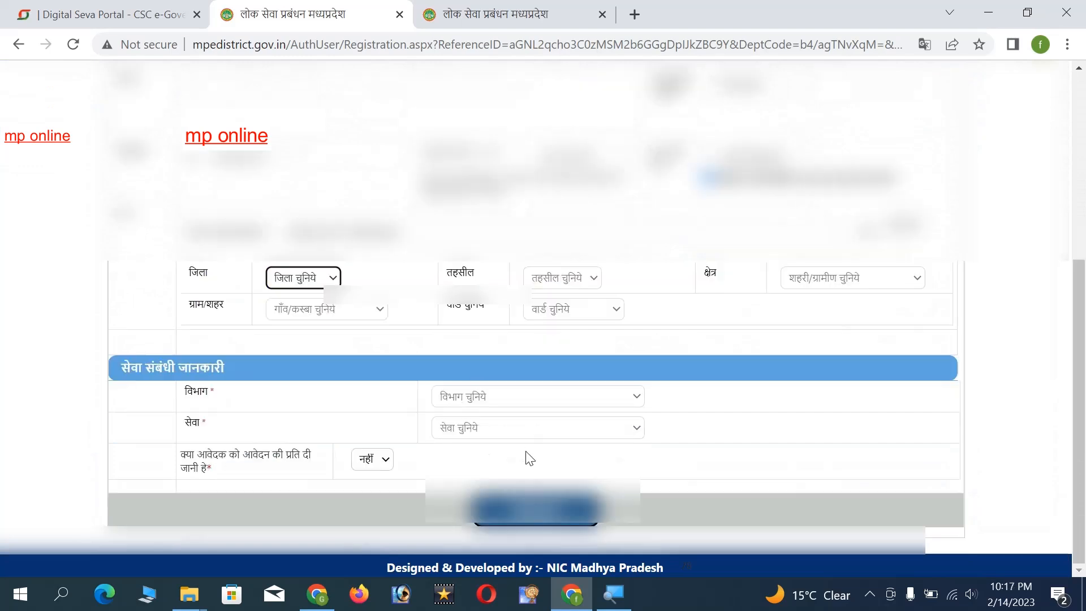
Set the address to district छतरपुर, tehsil Bada Malhera and area ग्रामीण, and choose the applicant's village
{"action": "left_click", "coordinate": [304, 278]}
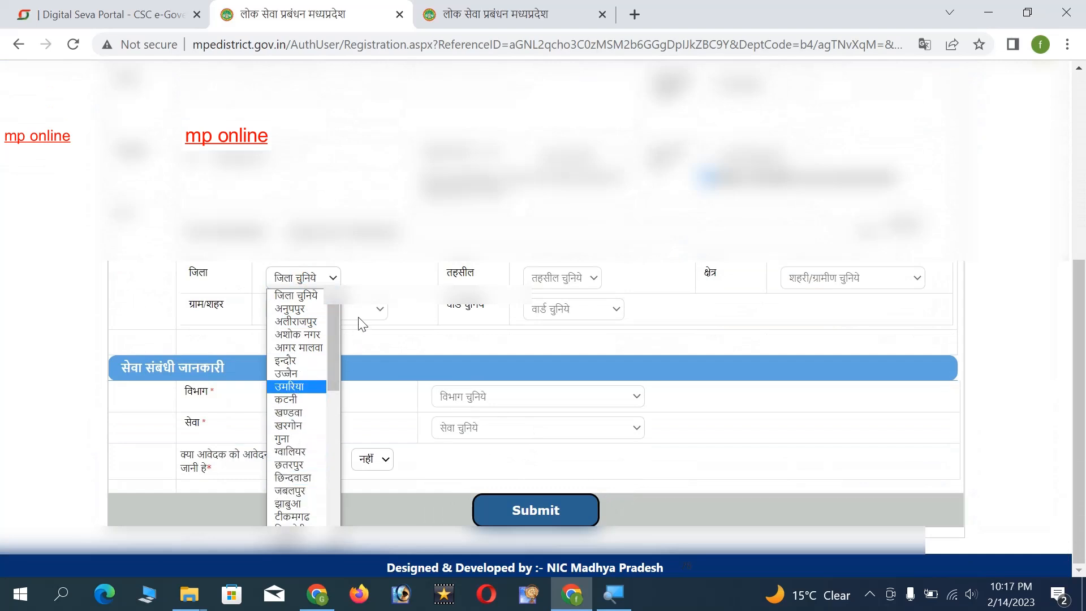
{"action": "left_click", "coordinate": [295, 465]}
{"action": "left_click", "coordinate": [603, 276]}
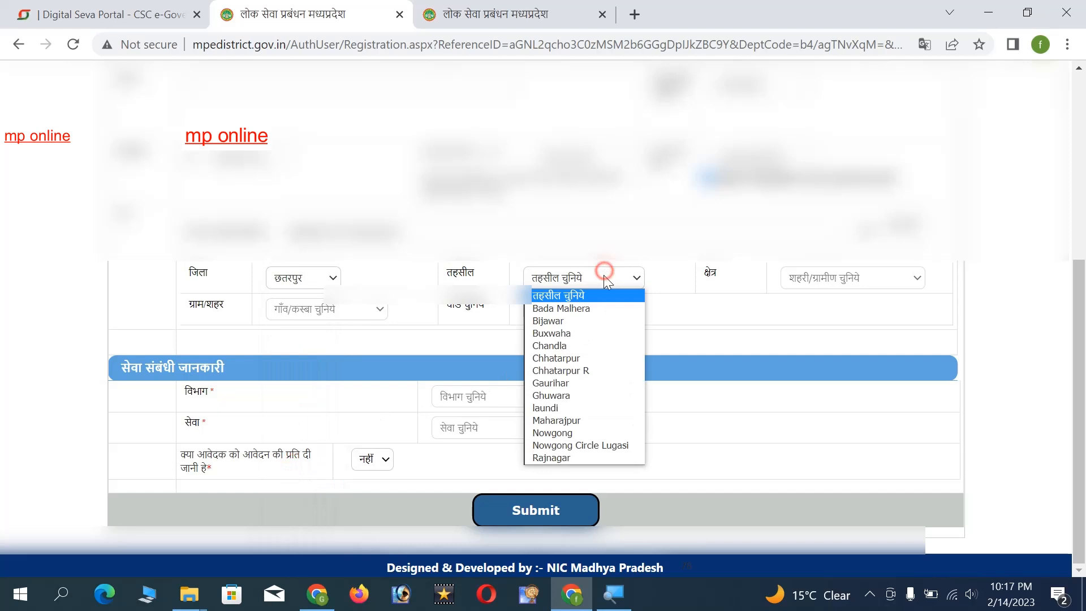
{"action": "left_click", "coordinate": [577, 310]}
{"action": "left_click", "coordinate": [839, 290]}
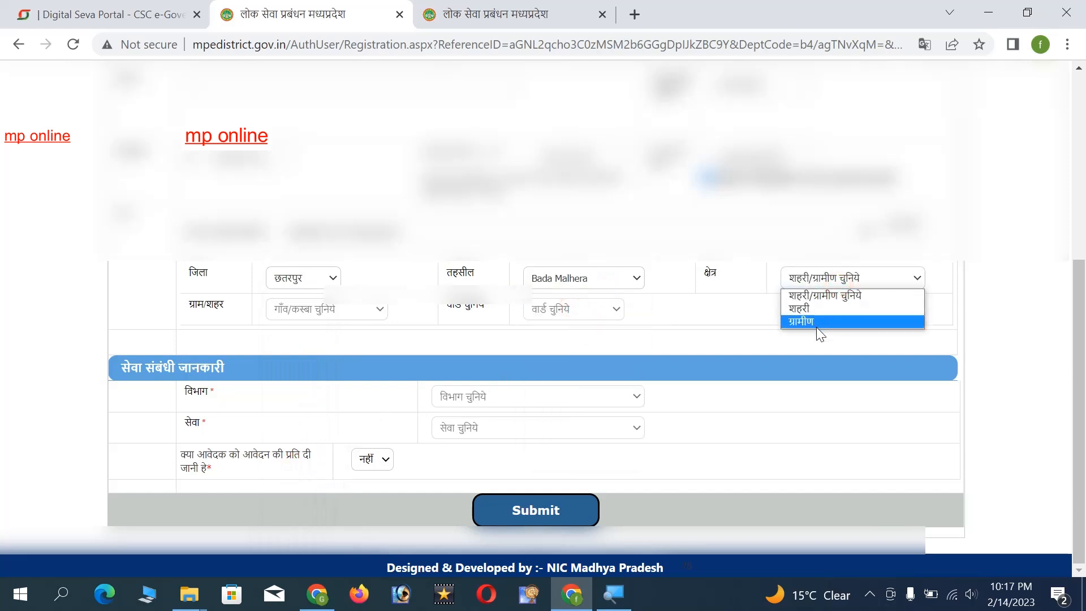
{"action": "left_click", "coordinate": [815, 323]}
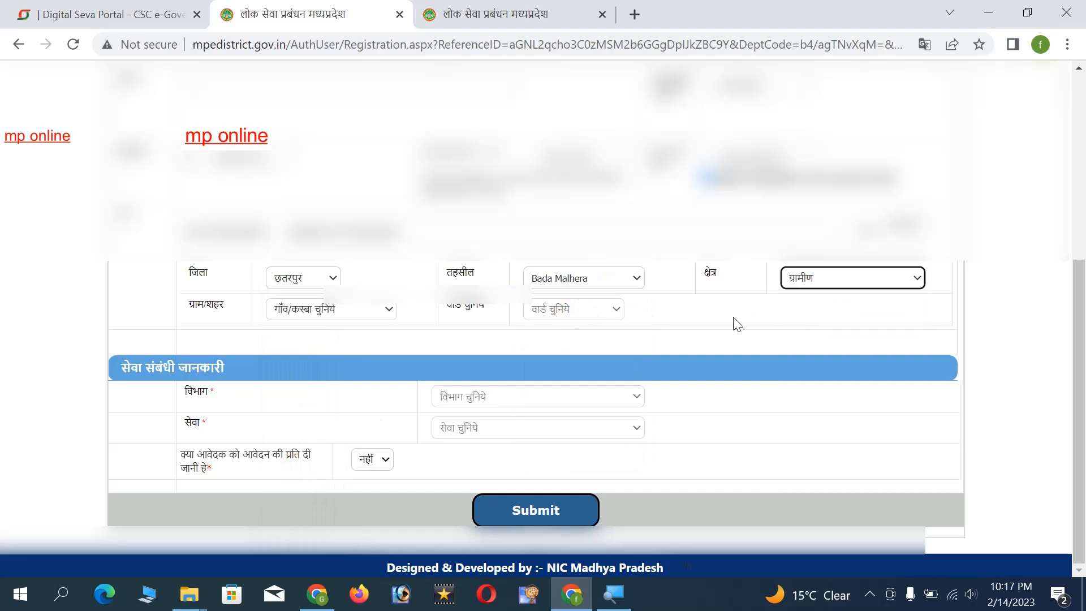
{"action": "left_click", "coordinate": [354, 313]}
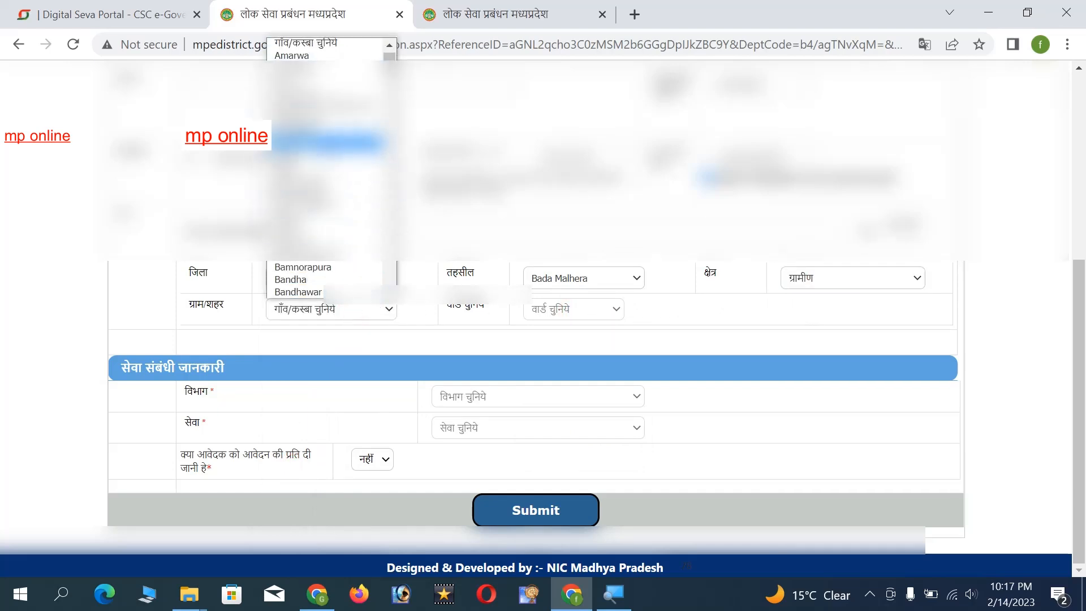
{"action": "left_click", "coordinate": [314, 141]}
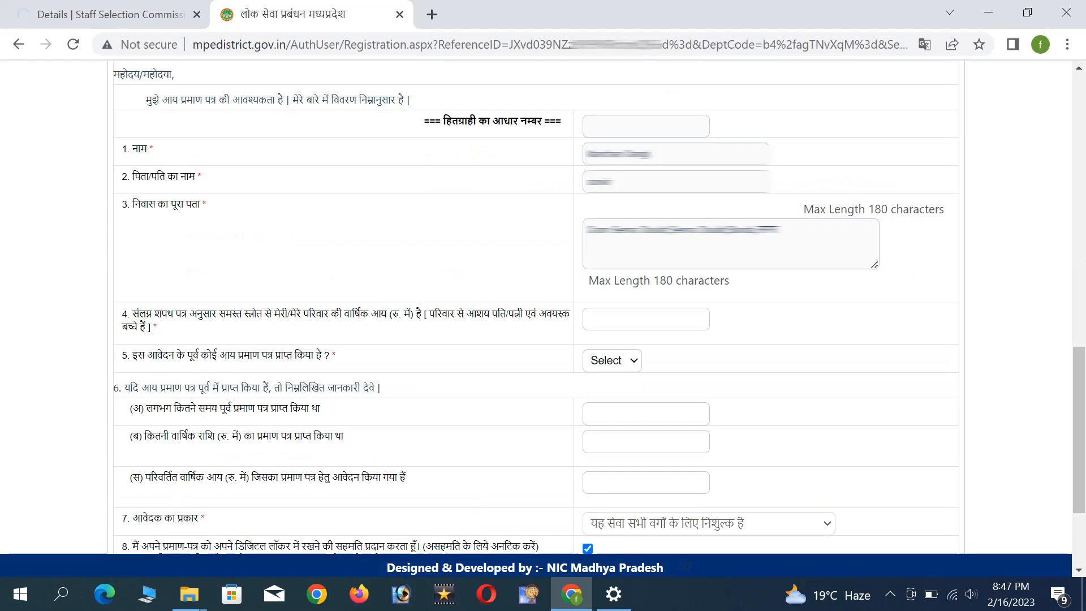
{"action": "mouse_move", "coordinate": [607, 124]}
{"action": "left_mouse_down"}
{"action": "mouse_move", "coordinate": [656, 129]}
{"action": "mouse_move", "coordinate": [642, 108]}
{"action": "mouse_move", "coordinate": [735, 132]}
{"action": "mouse_move", "coordinate": [796, 107]}
{"action": "left_mouse_up"}
{"action": "mouse_move", "coordinate": [681, 160]}
{"action": "left_mouse_down"}
{"action": "mouse_move", "coordinate": [710, 150]}
{"action": "mouse_move", "coordinate": [700, 164]}
{"action": "left_mouse_up"}
{"action": "left_click_drag", "start_coordinate": [728, 145], "coordinate": [720, 163]}
{"action": "left_click_drag", "start_coordinate": [737, 149], "coordinate": [764, 161]}
{"action": "left_click_drag", "start_coordinate": [762, 143], "coordinate": [816, 137]}
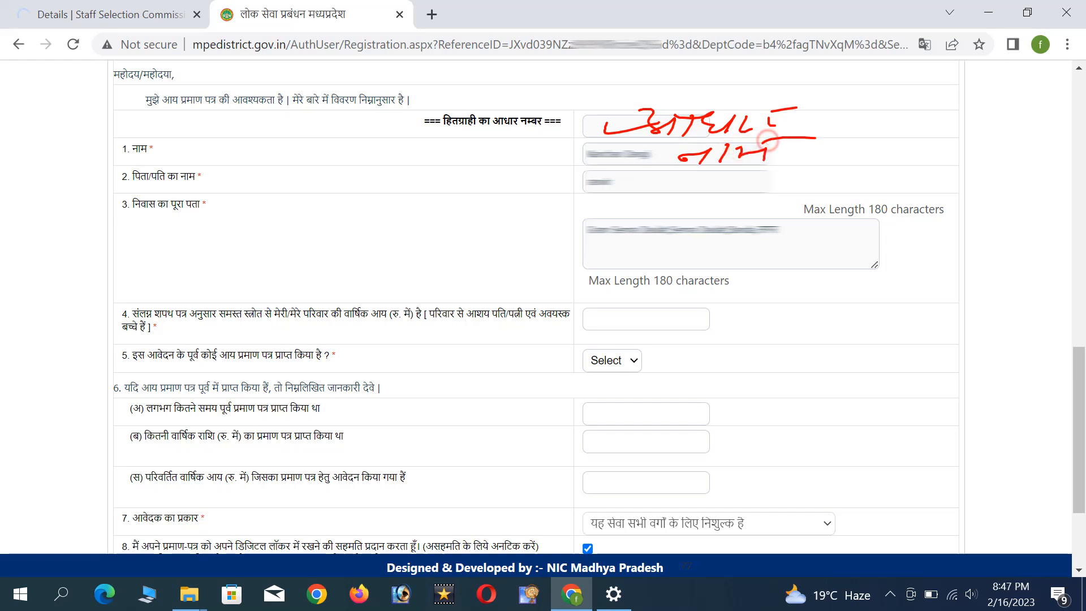
{"action": "mouse_move", "coordinate": [677, 176]}
{"action": "left_mouse_down"}
{"action": "mouse_move", "coordinate": [691, 193]}
{"action": "mouse_move", "coordinate": [818, 168]}
{"action": "left_mouse_up"}
{"action": "left_click_drag", "start_coordinate": [655, 244], "coordinate": [775, 238]}
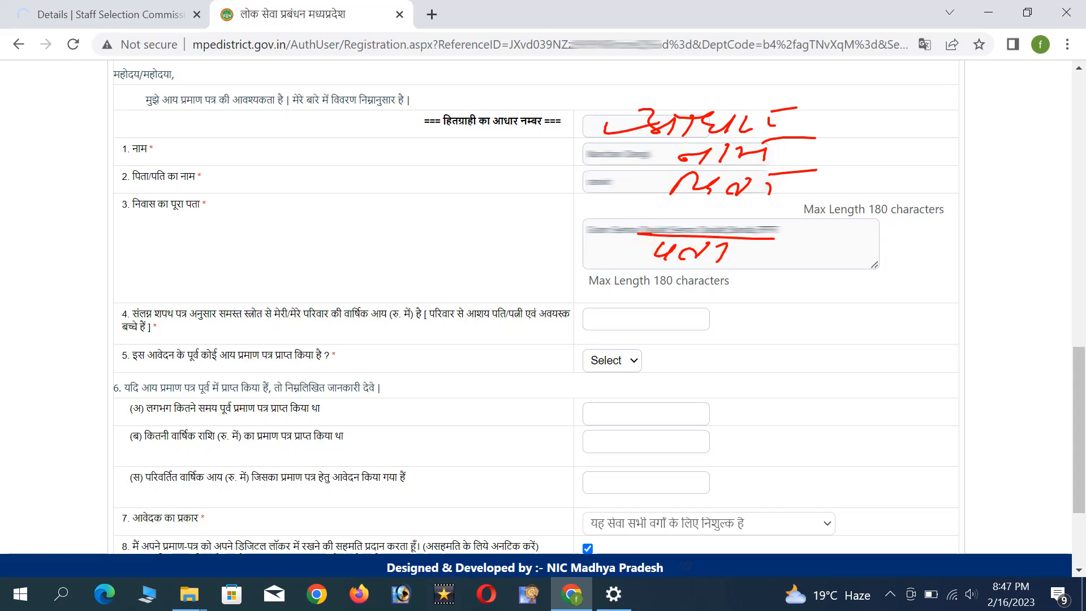
{"action": "left_click_drag", "start_coordinate": [601, 305], "coordinate": [691, 294]}
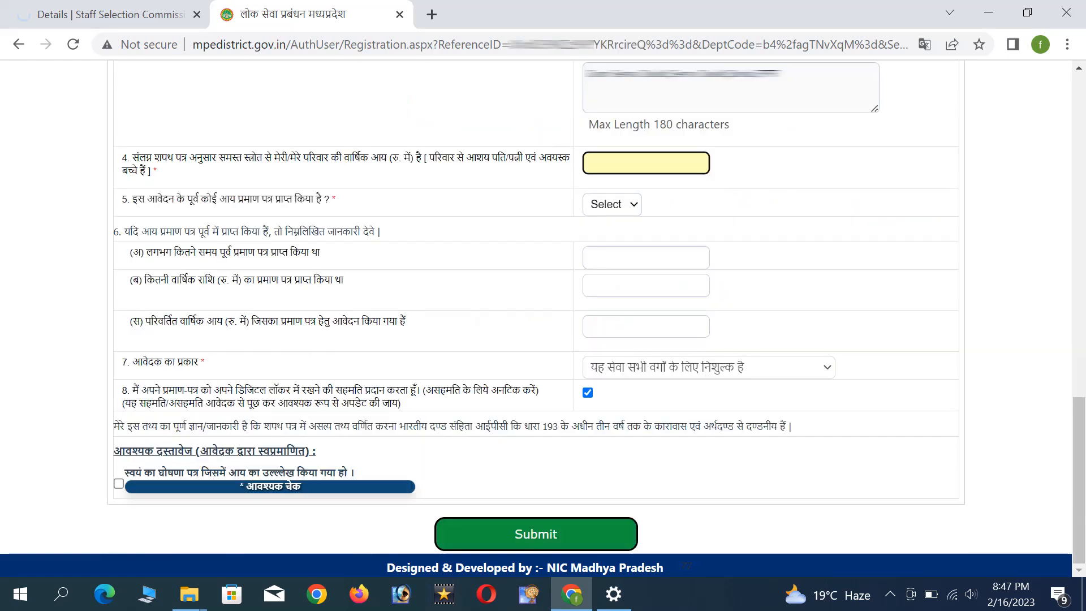
{"action": "left_click_drag", "start_coordinate": [603, 154], "coordinate": [613, 173]}
{"action": "left_click_drag", "start_coordinate": [621, 159], "coordinate": [622, 160]}
{"action": "left_click_drag", "start_coordinate": [641, 153], "coordinate": [663, 153]}
{"action": "mouse_move", "coordinate": [684, 153]}
{"action": "left_mouse_down"}
{"action": "mouse_move", "coordinate": [904, 144]}
{"action": "mouse_move", "coordinate": [985, 127]}
{"action": "left_mouse_up"}
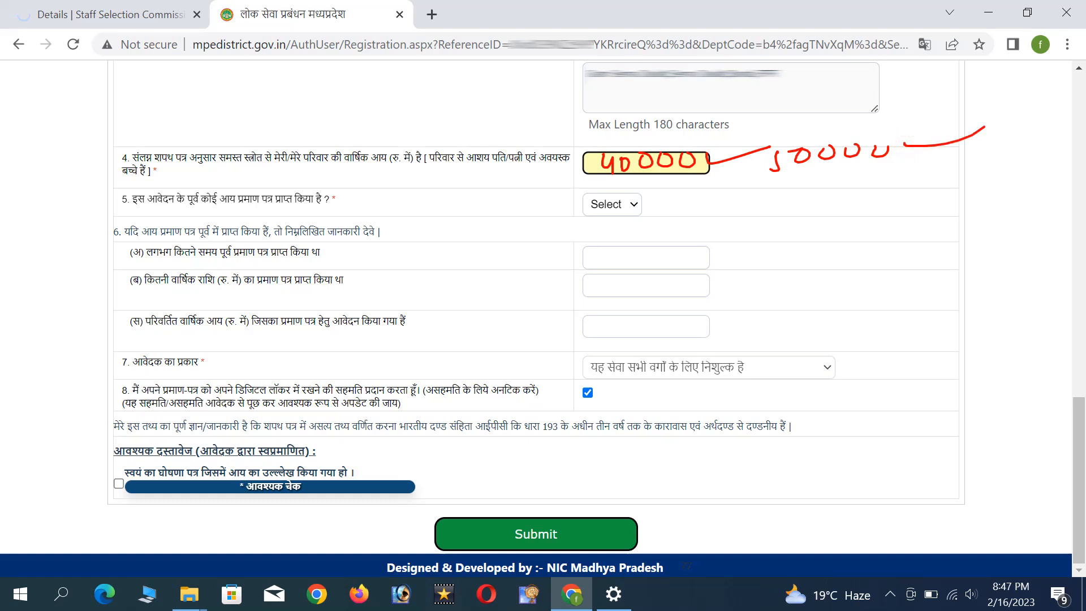
{"action": "mouse_move", "coordinate": [627, 186]}
{"action": "left_mouse_down"}
{"action": "mouse_move", "coordinate": [577, 208]}
{"action": "mouse_move", "coordinate": [650, 220]}
{"action": "mouse_move", "coordinate": [652, 198]}
{"action": "left_mouse_up"}
{"action": "left_click_drag", "start_coordinate": [580, 180], "coordinate": [706, 153]}
{"action": "left_click_drag", "start_coordinate": [615, 141], "coordinate": [704, 125]}
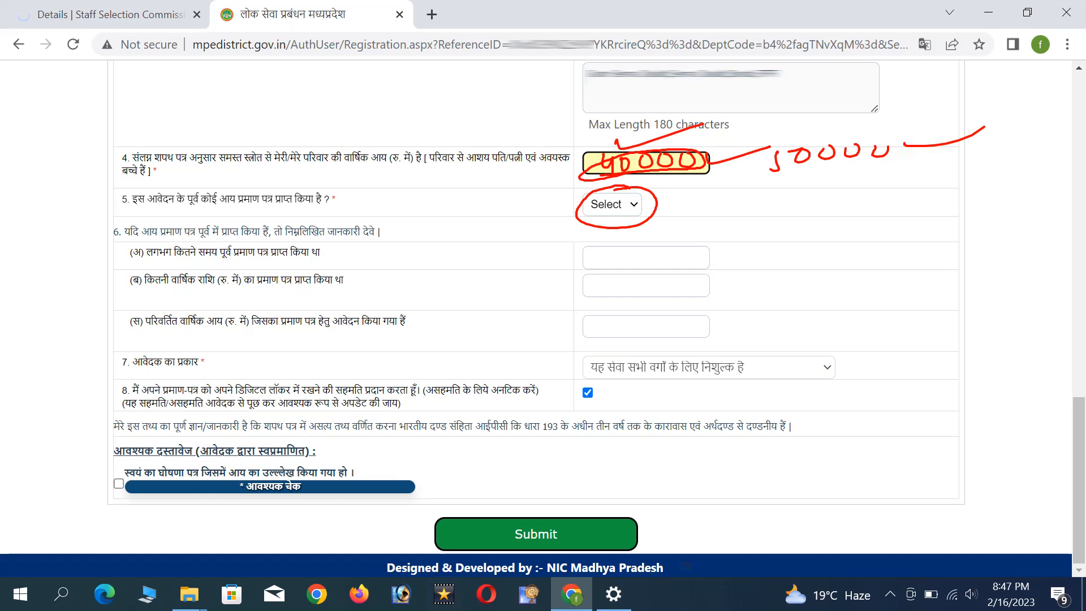
{"action": "mouse_move", "coordinate": [343, 206]}
{"action": "left_mouse_down"}
{"action": "mouse_move", "coordinate": [540, 194]}
{"action": "mouse_move", "coordinate": [537, 211]}
{"action": "left_mouse_up"}
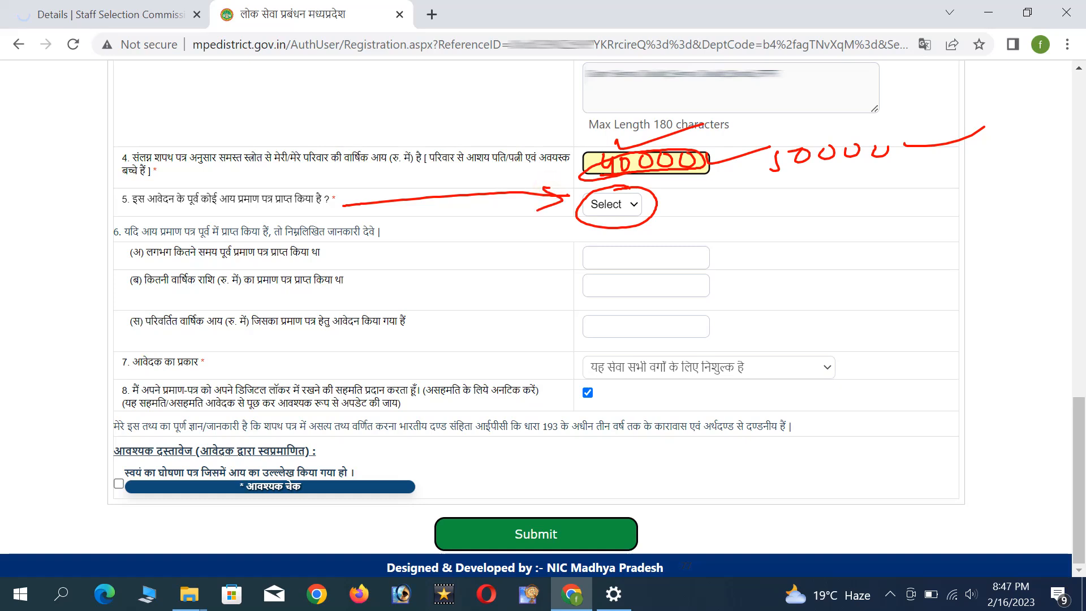
{"action": "mouse_move", "coordinate": [676, 196]}
{"action": "left_mouse_down"}
{"action": "mouse_move", "coordinate": [672, 215]}
{"action": "mouse_move", "coordinate": [675, 192]}
{"action": "left_mouse_up"}
{"action": "left_click_drag", "start_coordinate": [608, 251], "coordinate": [658, 252]}
{"action": "left_click_drag", "start_coordinate": [692, 240], "coordinate": [713, 249]}
{"action": "left_click_drag", "start_coordinate": [726, 236], "coordinate": [727, 249]}
{"action": "left_click_drag", "start_coordinate": [719, 229], "coordinate": [729, 229]}
{"action": "left_click_drag", "start_coordinate": [719, 239], "coordinate": [732, 237]}
{"action": "mouse_move", "coordinate": [763, 233]}
{"action": "left_mouse_down"}
{"action": "mouse_move", "coordinate": [775, 248]}
{"action": "mouse_move", "coordinate": [791, 232]}
{"action": "left_mouse_up"}
{"action": "mouse_move", "coordinate": [747, 205]}
{"action": "left_mouse_down"}
{"action": "mouse_move", "coordinate": [760, 225]}
{"action": "mouse_move", "coordinate": [810, 226]}
{"action": "left_mouse_up"}
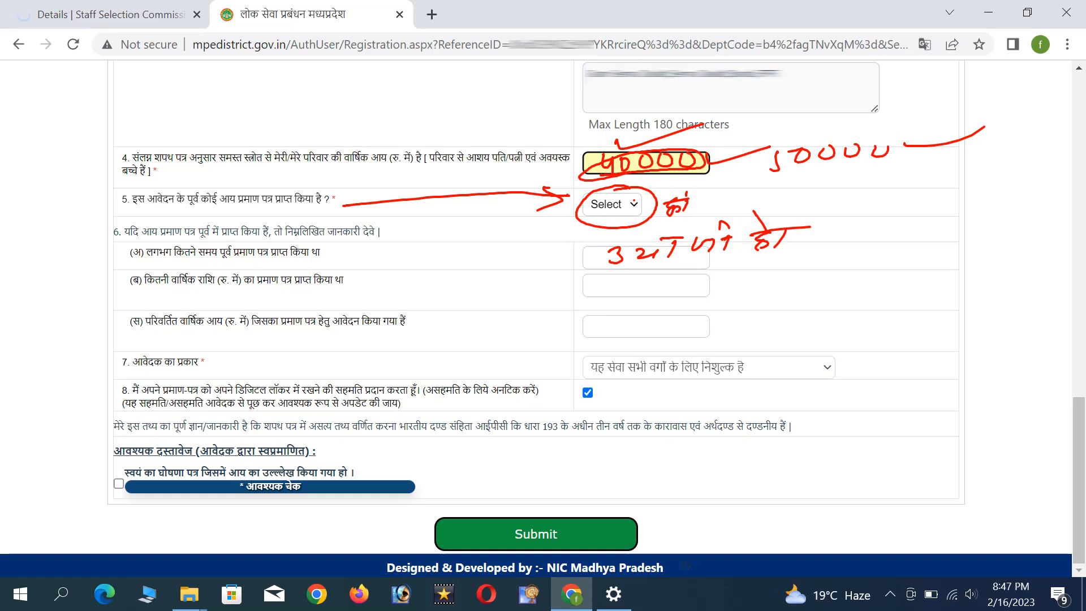
{"action": "left_click_drag", "start_coordinate": [614, 280], "coordinate": [613, 296]}
{"action": "mouse_move", "coordinate": [639, 282]}
{"action": "left_mouse_down"}
{"action": "mouse_move", "coordinate": [636, 294]}
{"action": "mouse_move", "coordinate": [654, 281]}
{"action": "left_mouse_up"}
{"action": "left_click_drag", "start_coordinate": [659, 278], "coordinate": [661, 279]}
{"action": "mouse_move", "coordinate": [680, 276]}
{"action": "left_mouse_down"}
{"action": "mouse_move", "coordinate": [682, 286]}
{"action": "mouse_move", "coordinate": [681, 275]}
{"action": "left_mouse_up"}
{"action": "left_click_drag", "start_coordinate": [705, 273], "coordinate": [705, 277]}
{"action": "mouse_move", "coordinate": [611, 318]}
{"action": "left_mouse_down"}
{"action": "mouse_move", "coordinate": [619, 334]}
{"action": "mouse_move", "coordinate": [710, 311]}
{"action": "left_mouse_up"}
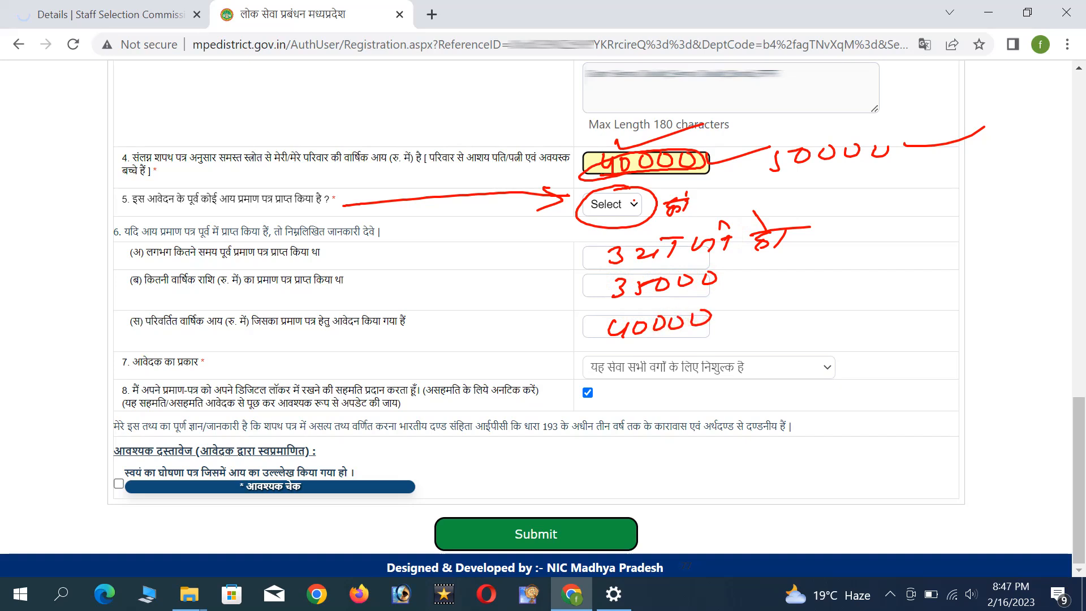
{"action": "mouse_move", "coordinate": [740, 200]}
{"action": "left_mouse_down"}
{"action": "mouse_move", "coordinate": [727, 205]}
{"action": "mouse_move", "coordinate": [739, 217]}
{"action": "left_mouse_up"}
{"action": "mouse_move", "coordinate": [777, 196]}
{"action": "left_mouse_down"}
{"action": "mouse_move", "coordinate": [764, 212]}
{"action": "mouse_move", "coordinate": [776, 214]}
{"action": "left_mouse_up"}
{"action": "mouse_move", "coordinate": [774, 191]}
{"action": "left_mouse_down"}
{"action": "mouse_move", "coordinate": [781, 210]}
{"action": "mouse_move", "coordinate": [829, 188]}
{"action": "left_mouse_up"}
{"action": "left_click_drag", "start_coordinate": [701, 225], "coordinate": [801, 209]}
{"action": "mouse_move", "coordinate": [116, 467]}
{"action": "left_mouse_down"}
{"action": "mouse_move", "coordinate": [107, 491]}
{"action": "mouse_move", "coordinate": [138, 487]}
{"action": "mouse_move", "coordinate": [109, 465]}
{"action": "mouse_move", "coordinate": [119, 483]}
{"action": "mouse_move", "coordinate": [182, 443]}
{"action": "left_mouse_up"}
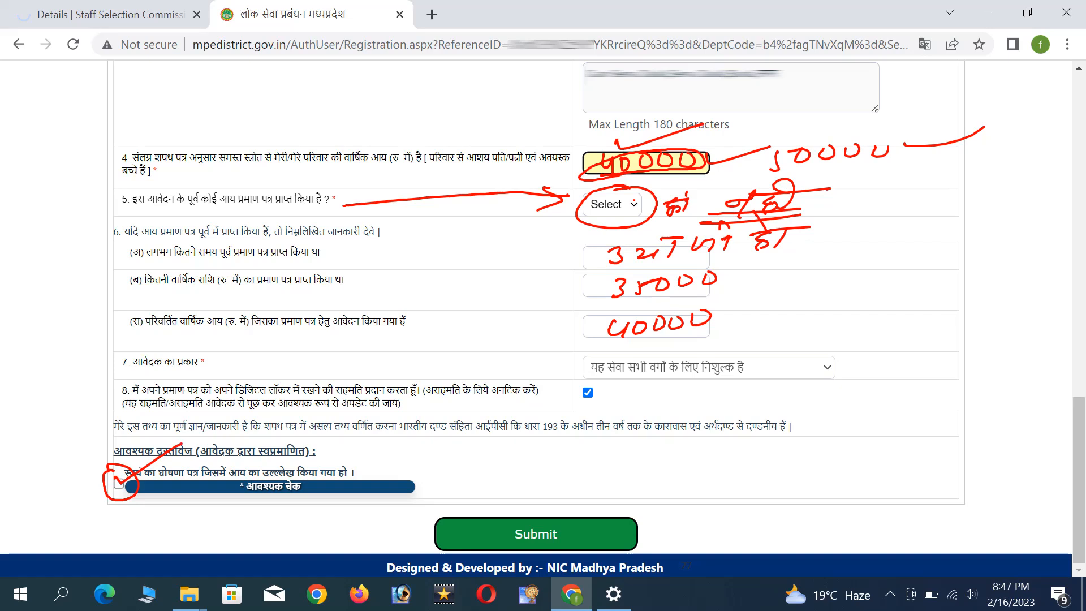
{"action": "mouse_move", "coordinate": [534, 516]}
{"action": "left_mouse_down"}
{"action": "mouse_move", "coordinate": [478, 493]}
{"action": "mouse_move", "coordinate": [548, 550]}
{"action": "mouse_move", "coordinate": [620, 516]}
{"action": "left_mouse_up"}
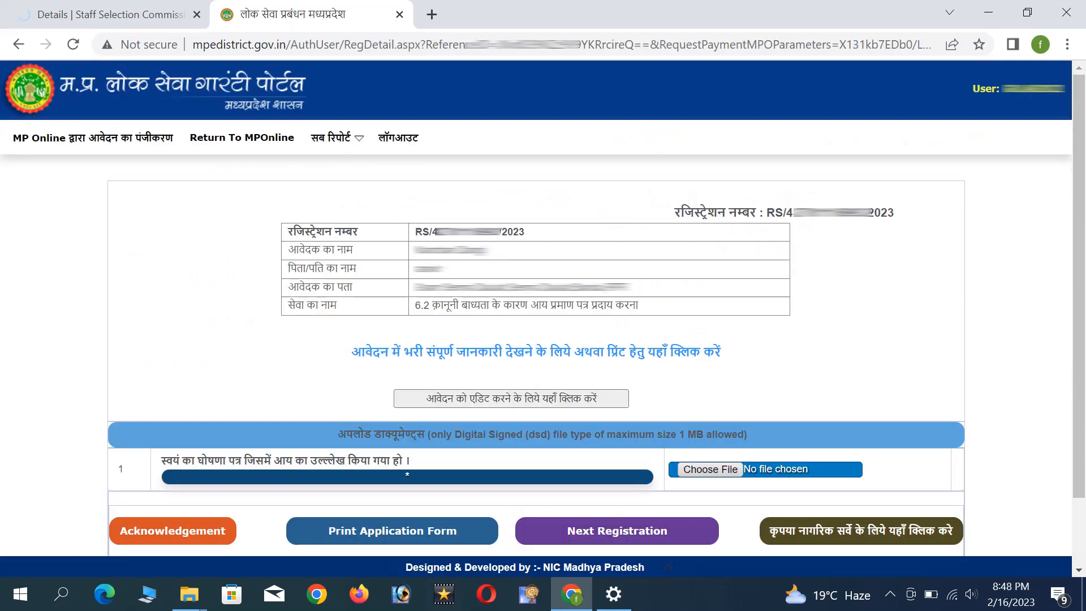
{"action": "mouse_move", "coordinate": [808, 191]}
{"action": "left_mouse_down"}
{"action": "mouse_move", "coordinate": [752, 200]}
{"action": "mouse_move", "coordinate": [762, 231]}
{"action": "mouse_move", "coordinate": [838, 246]}
{"action": "mouse_move", "coordinate": [916, 219]}
{"action": "mouse_move", "coordinate": [863, 190]}
{"action": "mouse_move", "coordinate": [799, 189]}
{"action": "left_mouse_up"}
{"action": "mouse_move", "coordinate": [441, 209]}
{"action": "left_mouse_down"}
{"action": "mouse_move", "coordinate": [395, 227]}
{"action": "mouse_move", "coordinate": [450, 247]}
{"action": "mouse_move", "coordinate": [537, 245]}
{"action": "mouse_move", "coordinate": [486, 199]}
{"action": "mouse_move", "coordinate": [412, 217]}
{"action": "left_mouse_up"}
{"action": "left_click_drag", "start_coordinate": [280, 256], "coordinate": [373, 254]}
{"action": "left_click_drag", "start_coordinate": [283, 274], "coordinate": [369, 271]}
{"action": "left_click_drag", "start_coordinate": [284, 293], "coordinate": [367, 289]}
{"action": "mouse_move", "coordinate": [458, 293]}
{"action": "left_mouse_down"}
{"action": "mouse_move", "coordinate": [414, 320]}
{"action": "mouse_move", "coordinate": [630, 328]}
{"action": "mouse_move", "coordinate": [609, 287]}
{"action": "mouse_move", "coordinate": [430, 295]}
{"action": "left_mouse_up"}
{"action": "mouse_move", "coordinate": [475, 377]}
{"action": "left_mouse_down"}
{"action": "mouse_move", "coordinate": [429, 378]}
{"action": "mouse_move", "coordinate": [445, 416]}
{"action": "mouse_move", "coordinate": [591, 420]}
{"action": "mouse_move", "coordinate": [619, 382]}
{"action": "mouse_move", "coordinate": [457, 378]}
{"action": "left_mouse_up"}
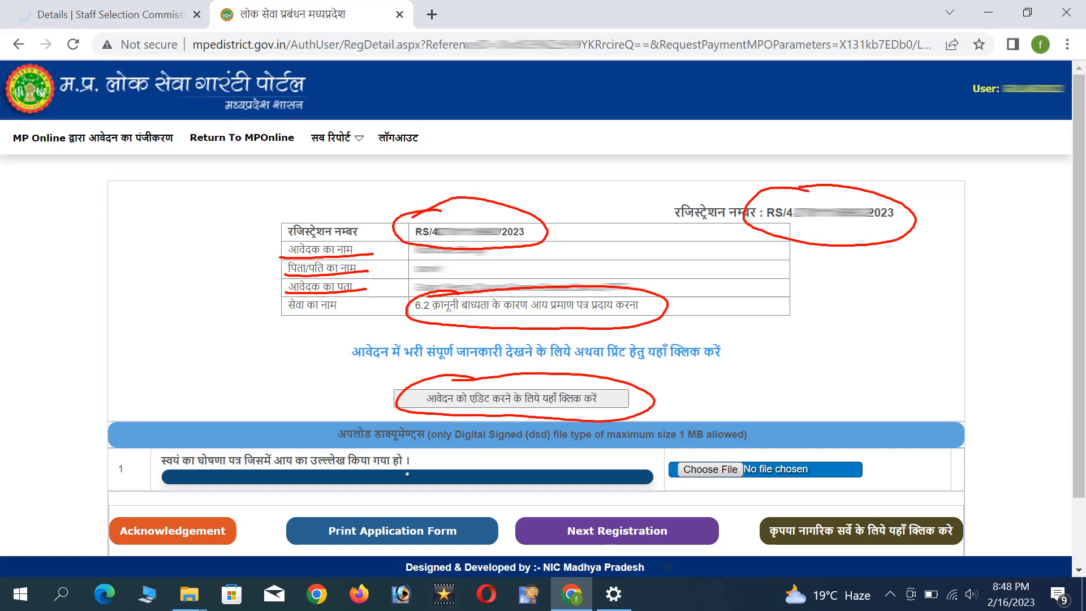
{"action": "mouse_move", "coordinate": [706, 446]}
{"action": "left_mouse_down"}
{"action": "mouse_move", "coordinate": [657, 463]}
{"action": "mouse_move", "coordinate": [693, 496]}
{"action": "mouse_move", "coordinate": [763, 474]}
{"action": "mouse_move", "coordinate": [711, 449]}
{"action": "left_mouse_up"}
{"action": "left_click_drag", "start_coordinate": [755, 398], "coordinate": [739, 418]}
{"action": "mouse_move", "coordinate": [747, 397]}
{"action": "left_mouse_down"}
{"action": "mouse_move", "coordinate": [741, 419]}
{"action": "mouse_move", "coordinate": [765, 417]}
{"action": "left_mouse_up"}
{"action": "left_click_drag", "start_coordinate": [811, 409], "coordinate": [794, 421]}
{"action": "mouse_move", "coordinate": [874, 400]}
{"action": "left_mouse_down"}
{"action": "mouse_move", "coordinate": [848, 425]}
{"action": "mouse_move", "coordinate": [865, 426]}
{"action": "left_mouse_up"}
{"action": "mouse_move", "coordinate": [845, 415]}
{"action": "left_mouse_down"}
{"action": "mouse_move", "coordinate": [879, 410]}
{"action": "mouse_move", "coordinate": [889, 425]}
{"action": "left_mouse_up"}
{"action": "mouse_move", "coordinate": [895, 417]}
{"action": "left_mouse_down"}
{"action": "mouse_move", "coordinate": [886, 423]}
{"action": "mouse_move", "coordinate": [924, 428]}
{"action": "left_mouse_up"}
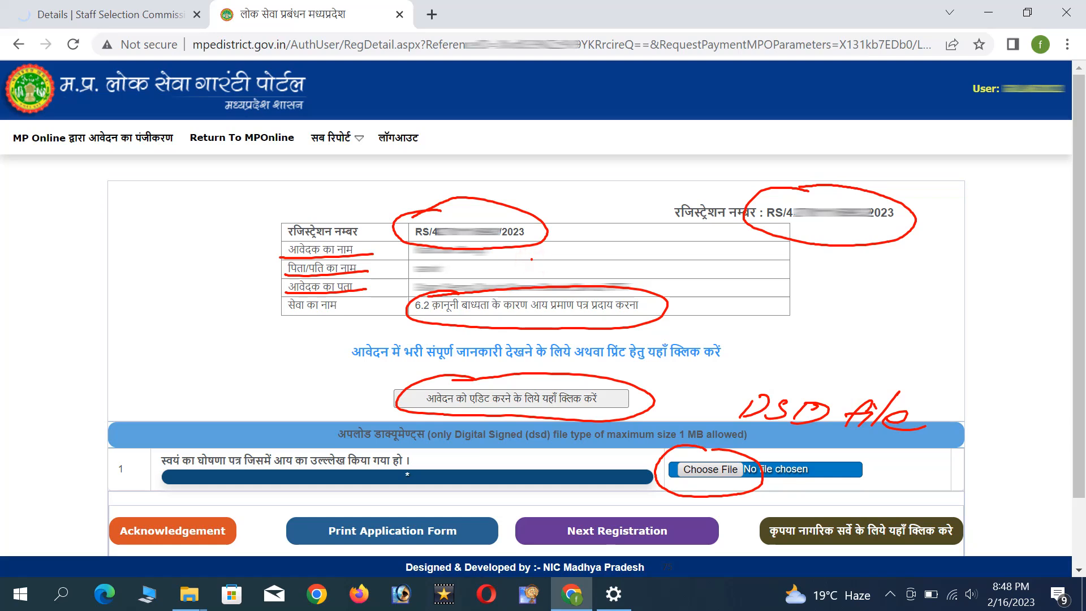
{"action": "mouse_move", "coordinate": [794, 183]}
{"action": "left_mouse_down"}
{"action": "mouse_move", "coordinate": [791, 192]}
{"action": "mouse_move", "coordinate": [912, 164]}
{"action": "left_mouse_up"}
{"action": "mouse_move", "coordinate": [765, 213]}
{"action": "left_mouse_down"}
{"action": "mouse_move", "coordinate": [906, 224]}
{"action": "mouse_move", "coordinate": [803, 228]}
{"action": "mouse_move", "coordinate": [906, 229]}
{"action": "left_mouse_up"}
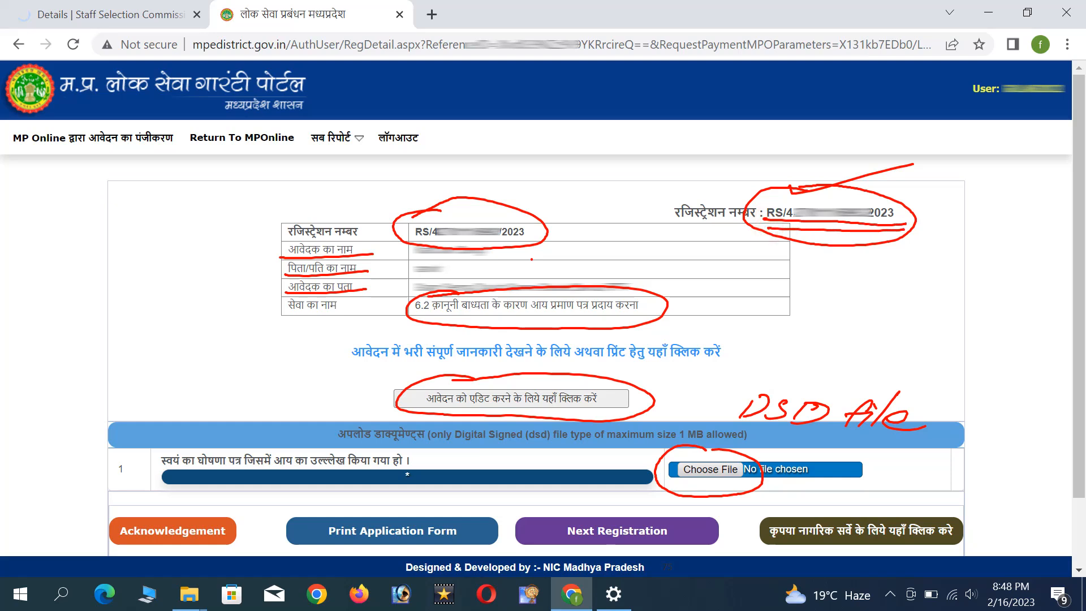
{"action": "mouse_move", "coordinate": [403, 230]}
{"action": "left_mouse_down"}
{"action": "mouse_move", "coordinate": [422, 218]}
{"action": "mouse_move", "coordinate": [511, 219]}
{"action": "mouse_move", "coordinate": [544, 247]}
{"action": "left_mouse_up"}
{"action": "mouse_move", "coordinate": [415, 217]}
{"action": "left_mouse_down"}
{"action": "mouse_move", "coordinate": [410, 241]}
{"action": "mouse_move", "coordinate": [554, 239]}
{"action": "left_mouse_up"}
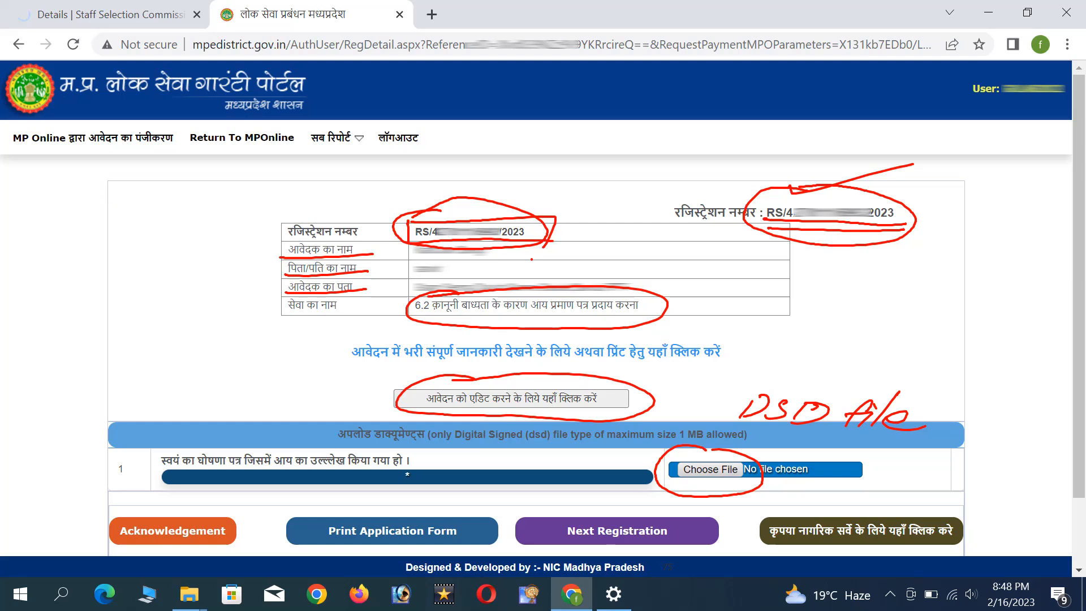
{"action": "mouse_move", "coordinate": [697, 466]}
{"action": "left_mouse_down"}
{"action": "mouse_move", "coordinate": [749, 455]}
{"action": "mouse_move", "coordinate": [725, 469]}
{"action": "mouse_move", "coordinate": [738, 458]}
{"action": "left_mouse_up"}
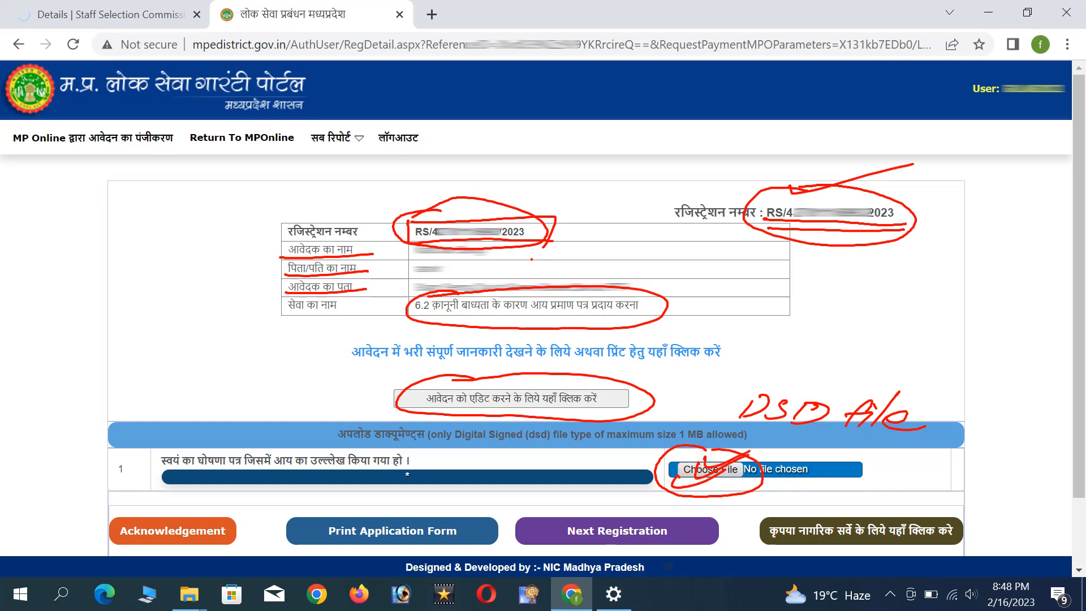
{"action": "mouse_move", "coordinate": [791, 478]}
{"action": "left_mouse_down"}
{"action": "mouse_move", "coordinate": [774, 480]}
{"action": "mouse_move", "coordinate": [770, 499]}
{"action": "mouse_move", "coordinate": [786, 489]}
{"action": "left_mouse_up"}
{"action": "mouse_move", "coordinate": [797, 485]}
{"action": "left_mouse_down"}
{"action": "mouse_move", "coordinate": [807, 499]}
{"action": "mouse_move", "coordinate": [841, 485]}
{"action": "mouse_move", "coordinate": [862, 497]}
{"action": "mouse_move", "coordinate": [880, 481]}
{"action": "left_mouse_up"}
{"action": "left_click_drag", "start_coordinate": [752, 510], "coordinate": [888, 507]}
{"action": "left_click", "coordinate": [911, 505]}
{"action": "mouse_move", "coordinate": [917, 467]}
{"action": "left_mouse_down"}
{"action": "mouse_move", "coordinate": [922, 496]}
{"action": "mouse_move", "coordinate": [998, 490]}
{"action": "mouse_move", "coordinate": [981, 500]}
{"action": "left_mouse_up"}
{"action": "left_click_drag", "start_coordinate": [991, 485], "coordinate": [995, 504]}
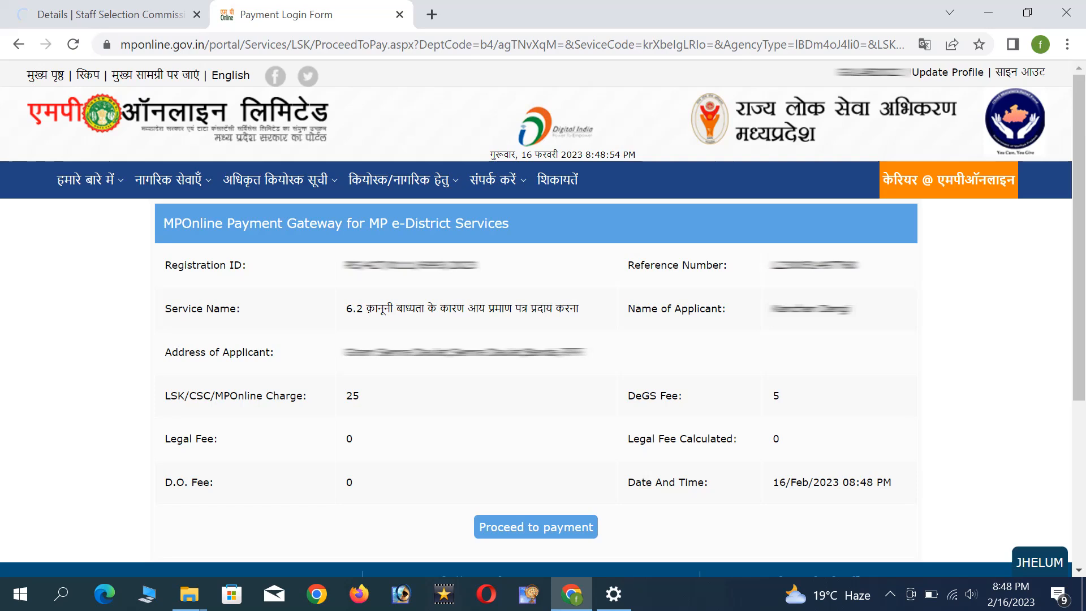
{"action": "mouse_move", "coordinate": [155, 279]}
{"action": "left_mouse_down"}
{"action": "mouse_move", "coordinate": [220, 278]}
{"action": "mouse_move", "coordinate": [262, 261]}
{"action": "mouse_move", "coordinate": [171, 261]}
{"action": "mouse_move", "coordinate": [175, 286]}
{"action": "left_mouse_up"}
{"action": "mouse_move", "coordinate": [295, 263]}
{"action": "left_mouse_down"}
{"action": "mouse_move", "coordinate": [328, 264]}
{"action": "mouse_move", "coordinate": [313, 272]}
{"action": "left_mouse_up"}
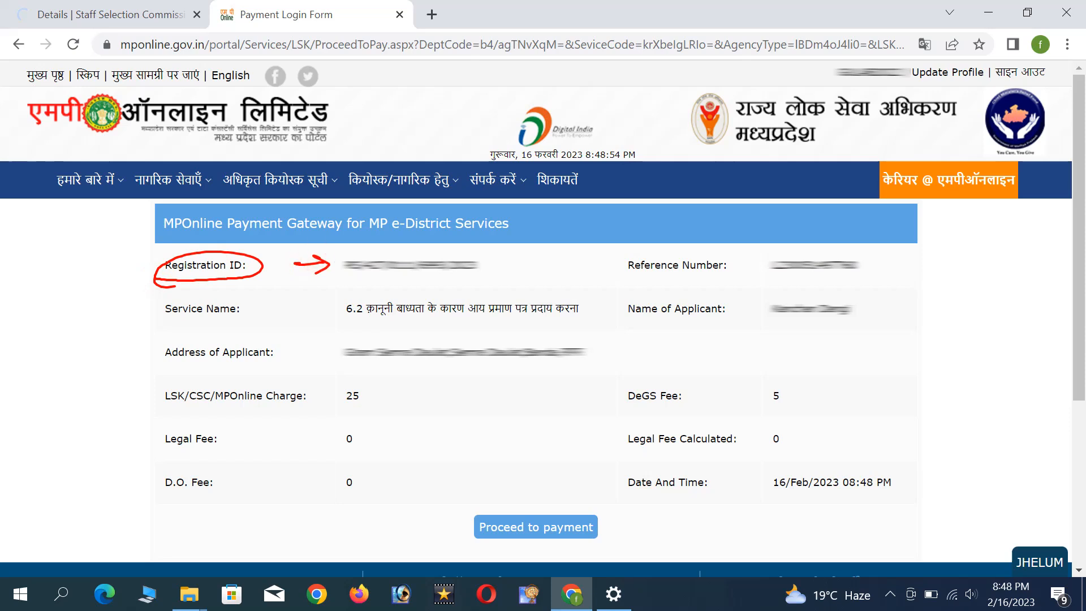
{"action": "left_click_drag", "start_coordinate": [714, 266], "coordinate": [758, 266]}
{"action": "mouse_move", "coordinate": [748, 259]}
{"action": "left_mouse_down"}
{"action": "mouse_move", "coordinate": [757, 264]}
{"action": "mouse_move", "coordinate": [743, 274]}
{"action": "left_mouse_up"}
{"action": "mouse_move", "coordinate": [391, 290]}
{"action": "left_mouse_down"}
{"action": "mouse_move", "coordinate": [334, 306]}
{"action": "mouse_move", "coordinate": [435, 333]}
{"action": "mouse_move", "coordinate": [576, 327]}
{"action": "mouse_move", "coordinate": [490, 281]}
{"action": "mouse_move", "coordinate": [364, 289]}
{"action": "left_mouse_up"}
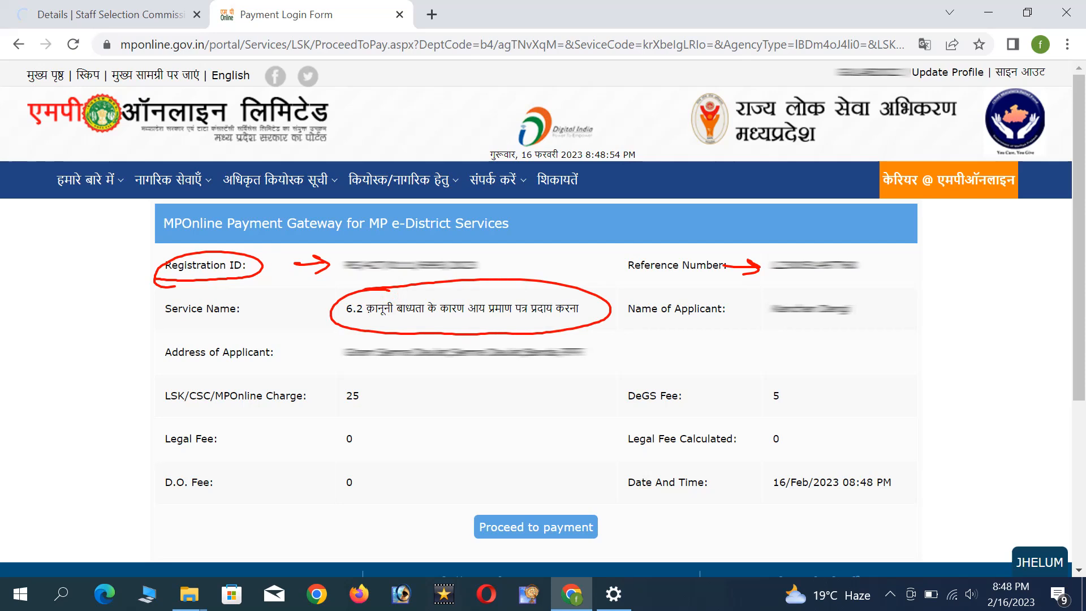
{"action": "mouse_move", "coordinate": [482, 426]}
{"action": "left_mouse_down"}
{"action": "mouse_move", "coordinate": [447, 492]}
{"action": "mouse_move", "coordinate": [528, 545]}
{"action": "mouse_move", "coordinate": [526, 451]}
{"action": "mouse_move", "coordinate": [473, 482]}
{"action": "left_mouse_up"}
{"action": "mouse_move", "coordinate": [508, 502]}
{"action": "left_mouse_down"}
{"action": "mouse_move", "coordinate": [526, 517]}
{"action": "mouse_move", "coordinate": [660, 477]}
{"action": "left_mouse_up"}
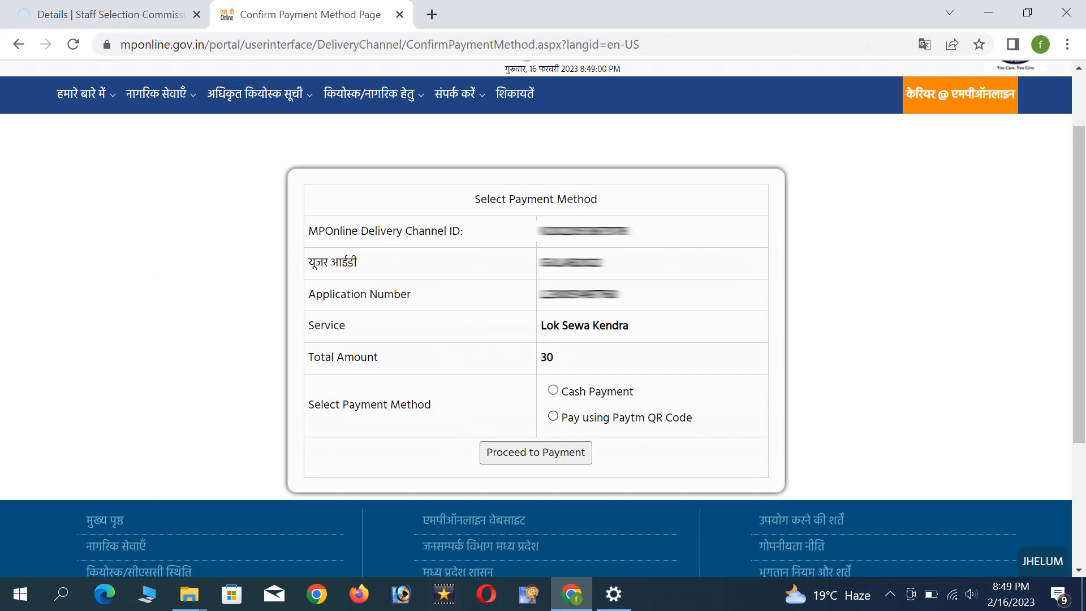
{"action": "mouse_move", "coordinate": [560, 375]}
{"action": "left_mouse_down"}
{"action": "mouse_move", "coordinate": [536, 393]}
{"action": "mouse_move", "coordinate": [623, 376]}
{"action": "left_mouse_up"}
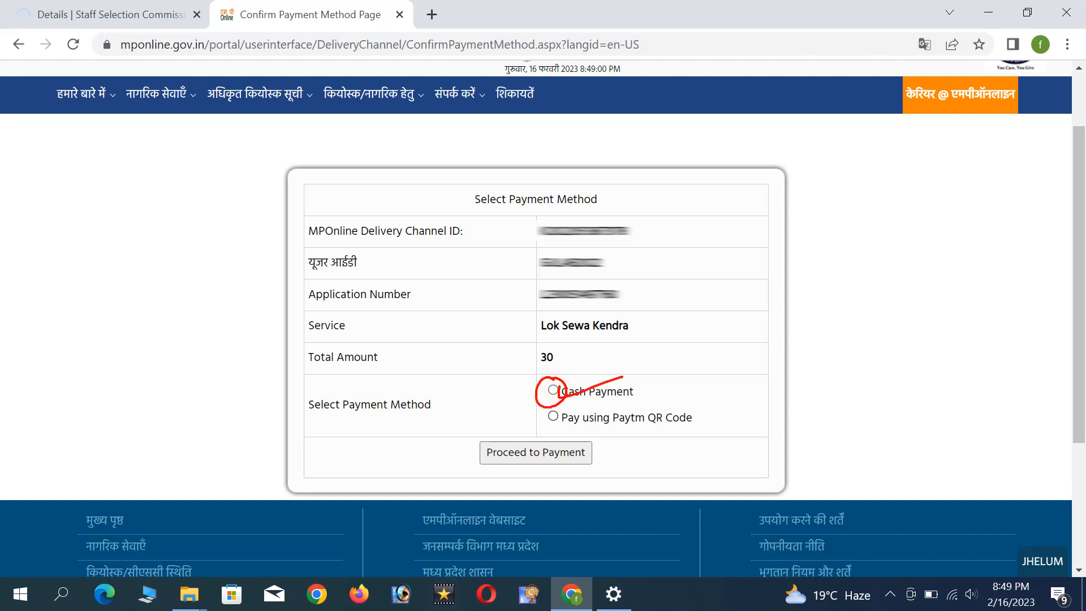
{"action": "mouse_move", "coordinate": [514, 443]}
{"action": "left_mouse_down"}
{"action": "mouse_move", "coordinate": [524, 455]}
{"action": "mouse_move", "coordinate": [642, 439]}
{"action": "mouse_move", "coordinate": [603, 437]}
{"action": "left_mouse_up"}
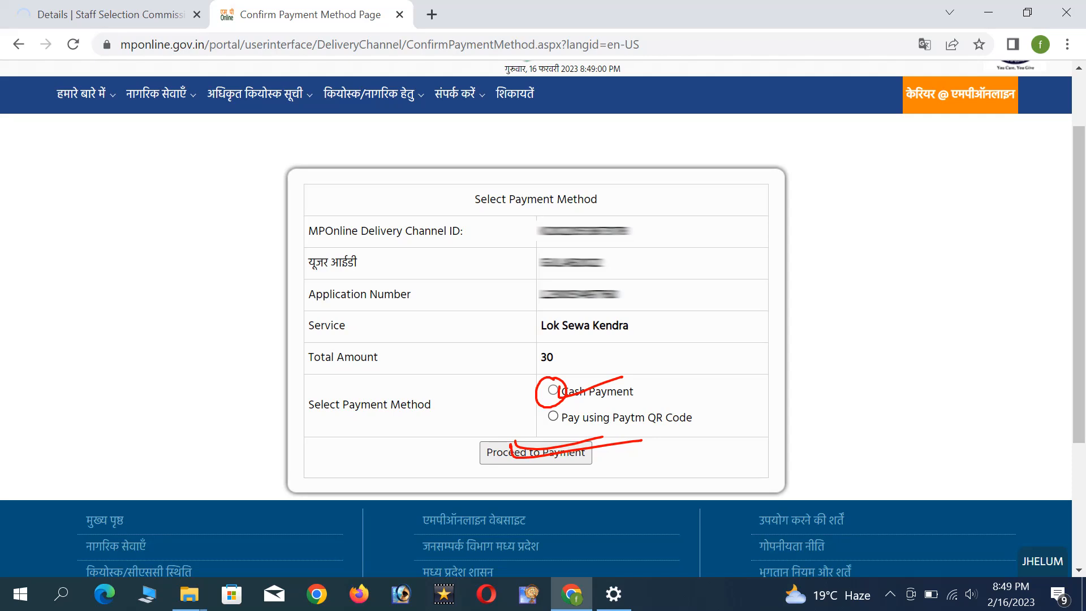
{"action": "mouse_move", "coordinate": [728, 187]}
{"action": "left_mouse_down"}
{"action": "mouse_move", "coordinate": [723, 219]}
{"action": "mouse_move", "coordinate": [730, 203]}
{"action": "mouse_move", "coordinate": [803, 201]}
{"action": "mouse_move", "coordinate": [865, 216]}
{"action": "mouse_move", "coordinate": [903, 186]}
{"action": "mouse_move", "coordinate": [875, 218]}
{"action": "left_mouse_up"}
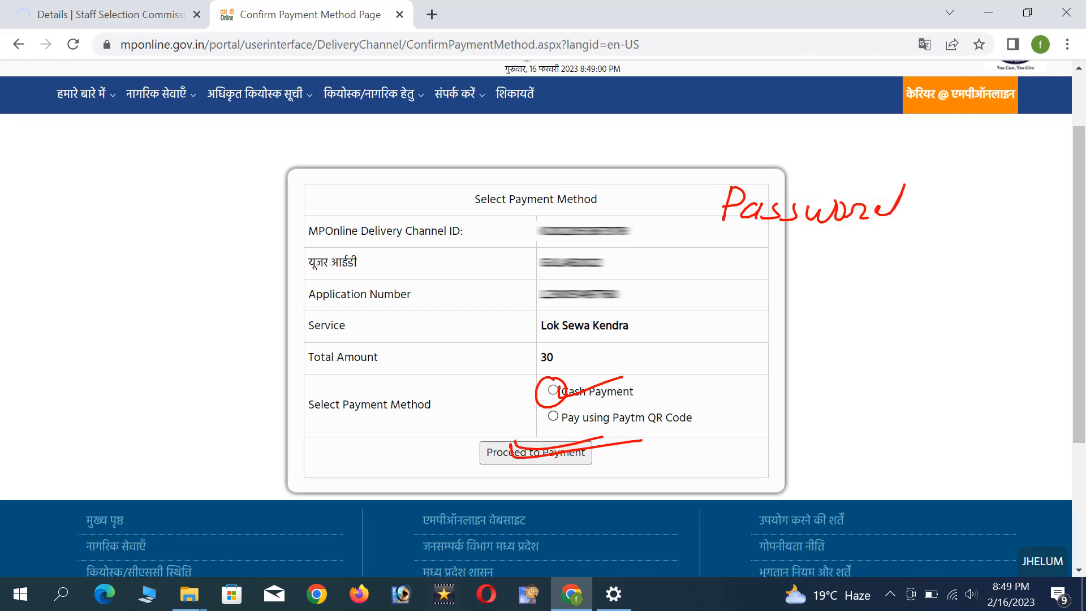
{"action": "left_click_drag", "start_coordinate": [721, 235], "coordinate": [932, 244]}
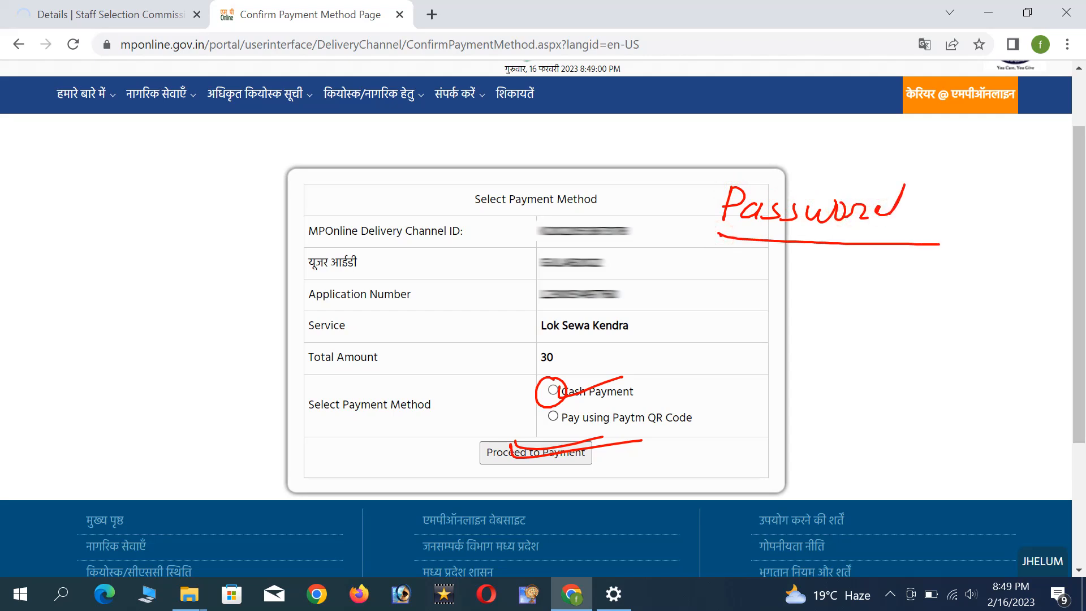
{"action": "mouse_move", "coordinate": [677, 323]}
{"action": "left_mouse_down"}
{"action": "mouse_move", "coordinate": [684, 334]}
{"action": "mouse_move", "coordinate": [742, 333]}
{"action": "mouse_move", "coordinate": [780, 317]}
{"action": "mouse_move", "coordinate": [937, 339]}
{"action": "left_mouse_up"}
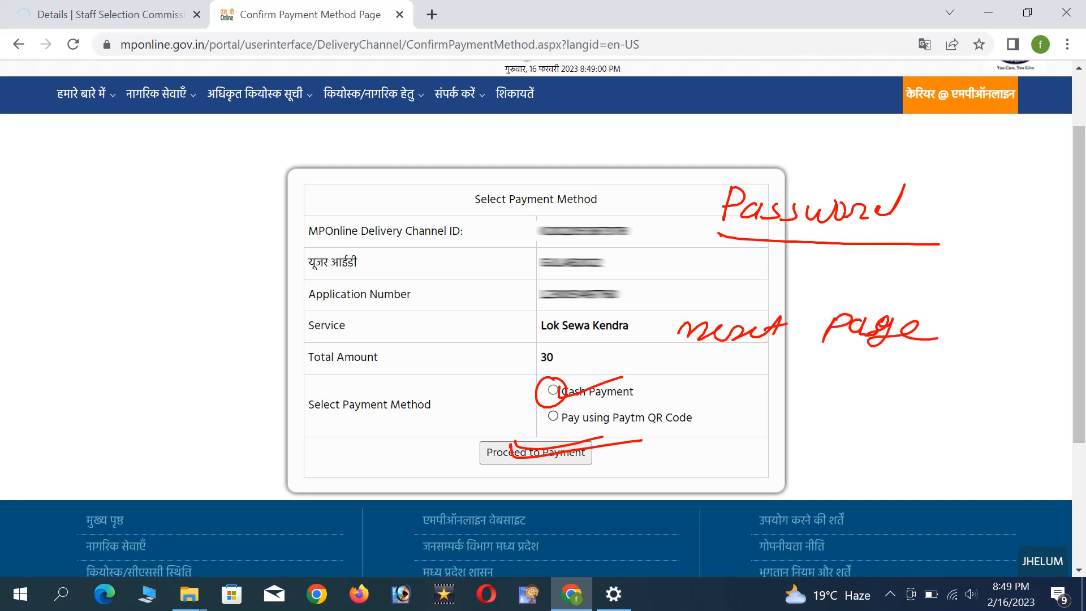
{"action": "mouse_move", "coordinate": [791, 383]}
{"action": "left_mouse_down"}
{"action": "mouse_move", "coordinate": [916, 401]}
{"action": "mouse_move", "coordinate": [958, 373]}
{"action": "mouse_move", "coordinate": [992, 384]}
{"action": "left_mouse_up"}
{"action": "left_click_drag", "start_coordinate": [833, 423], "coordinate": [839, 428]}
{"action": "mouse_move", "coordinate": [158, 222]}
{"action": "left_mouse_down"}
{"action": "mouse_move", "coordinate": [170, 234]}
{"action": "mouse_move", "coordinate": [212, 224]}
{"action": "mouse_move", "coordinate": [232, 237]}
{"action": "mouse_move", "coordinate": [245, 222]}
{"action": "mouse_move", "coordinate": [271, 234]}
{"action": "left_mouse_up"}
{"action": "left_click_drag", "start_coordinate": [238, 197], "coordinate": [298, 211]}
{"action": "mouse_move", "coordinate": [155, 302]}
{"action": "left_mouse_down"}
{"action": "mouse_move", "coordinate": [170, 313]}
{"action": "mouse_move", "coordinate": [263, 291]}
{"action": "mouse_move", "coordinate": [243, 273]}
{"action": "mouse_move", "coordinate": [249, 305]}
{"action": "left_mouse_up"}
{"action": "mouse_move", "coordinate": [175, 370]}
{"action": "left_mouse_down"}
{"action": "mouse_move", "coordinate": [201, 361]}
{"action": "mouse_move", "coordinate": [193, 382]}
{"action": "left_mouse_up"}
{"action": "left_click_drag", "start_coordinate": [162, 346], "coordinate": [192, 360]}
{"action": "mouse_move", "coordinate": [216, 359]}
{"action": "left_mouse_down"}
{"action": "mouse_move", "coordinate": [243, 373]}
{"action": "mouse_move", "coordinate": [246, 345]}
{"action": "left_mouse_up"}
{"action": "mouse_move", "coordinate": [274, 341]}
{"action": "left_mouse_down"}
{"action": "mouse_move", "coordinate": [338, 345]}
{"action": "mouse_move", "coordinate": [346, 317]}
{"action": "left_mouse_up"}
{"action": "mouse_move", "coordinate": [297, 406]}
{"action": "left_mouse_down"}
{"action": "mouse_move", "coordinate": [294, 437]}
{"action": "mouse_move", "coordinate": [325, 415]}
{"action": "left_mouse_up"}
{"action": "mouse_move", "coordinate": [334, 400]}
{"action": "left_mouse_down"}
{"action": "mouse_move", "coordinate": [457, 386]}
{"action": "mouse_move", "coordinate": [502, 365]}
{"action": "left_mouse_up"}
{"action": "mouse_move", "coordinate": [476, 377]}
{"action": "left_mouse_down"}
{"action": "mouse_move", "coordinate": [656, 346]}
{"action": "mouse_move", "coordinate": [702, 379]}
{"action": "mouse_move", "coordinate": [687, 390]}
{"action": "mouse_move", "coordinate": [681, 365]}
{"action": "mouse_move", "coordinate": [749, 362]}
{"action": "mouse_move", "coordinate": [728, 383]}
{"action": "left_mouse_up"}
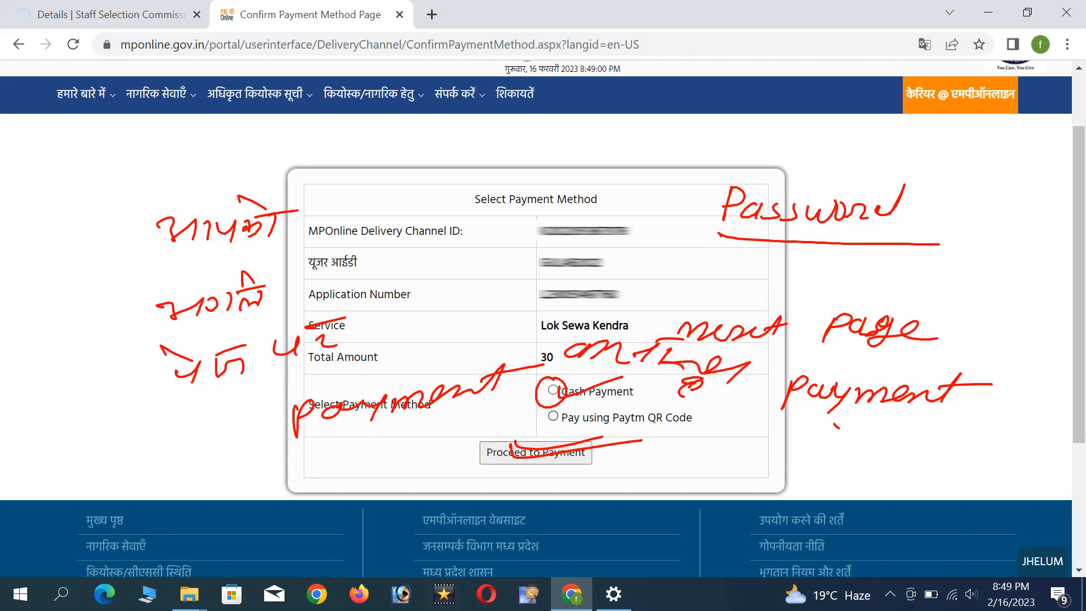